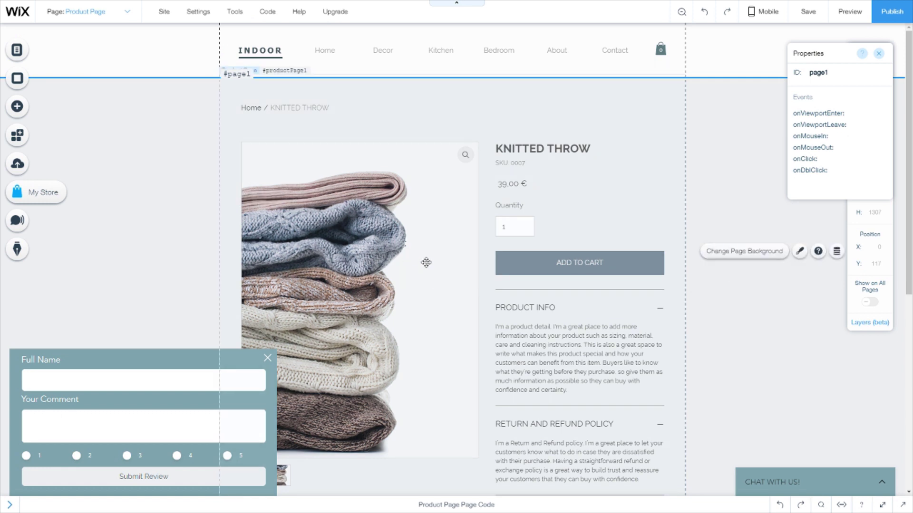
# Dismiss the Code developer resources panel by clicking on the page.
pyautogui.moveTo(267, 12)
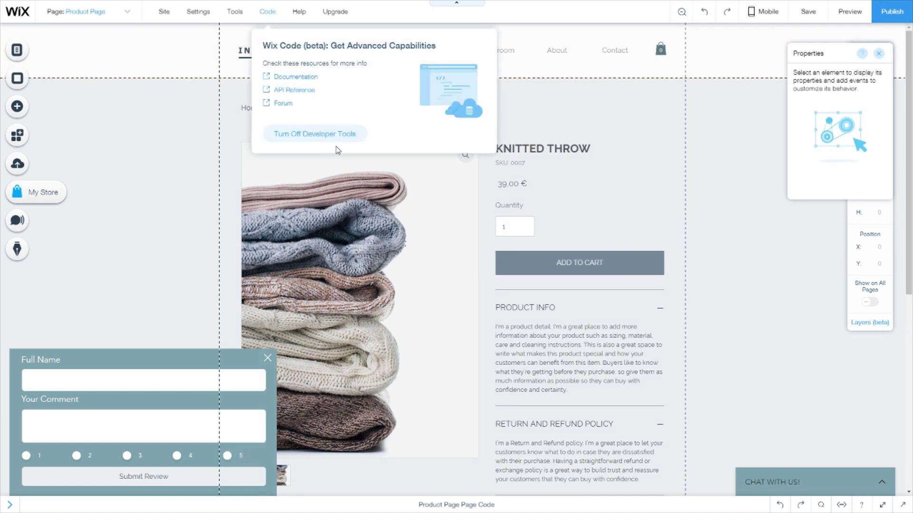
pyautogui.click(151, 197)
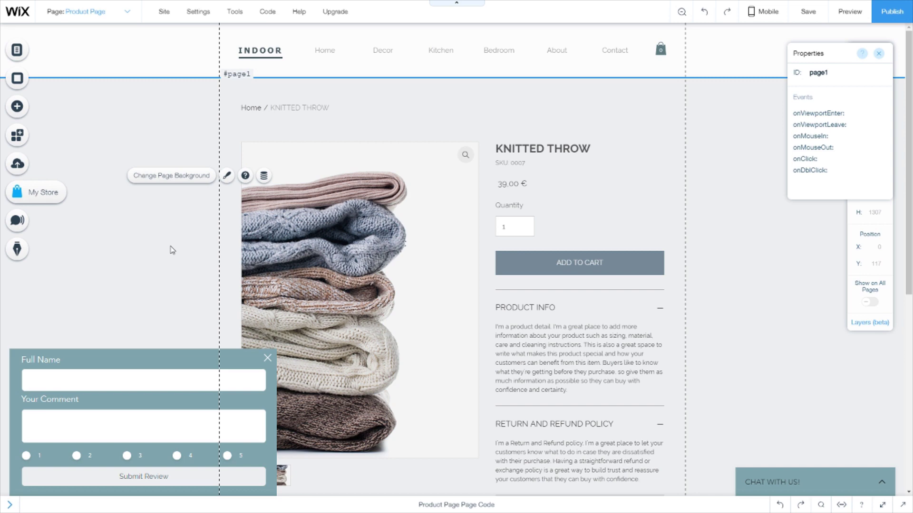
# Open the Reviews collection from Site Structure and start a new field named 'pro'.
pyautogui.click(9, 505)
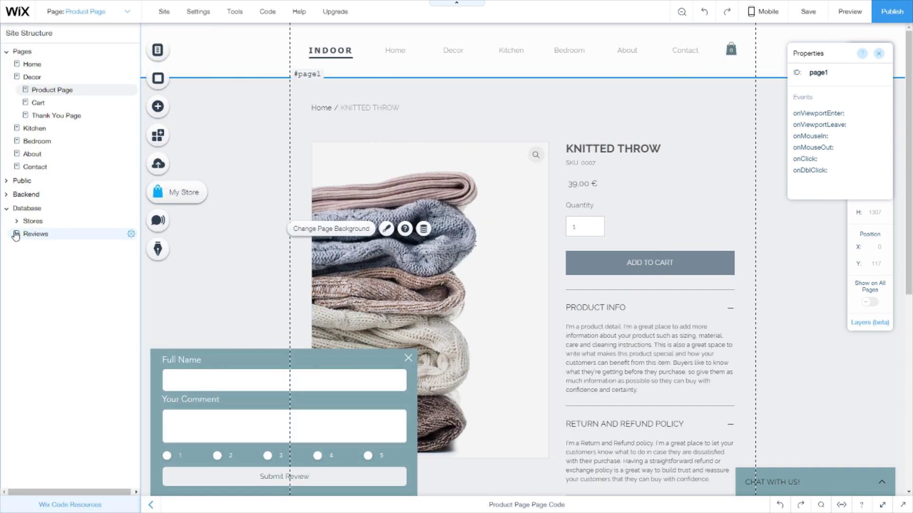
pyautogui.click(63, 238)
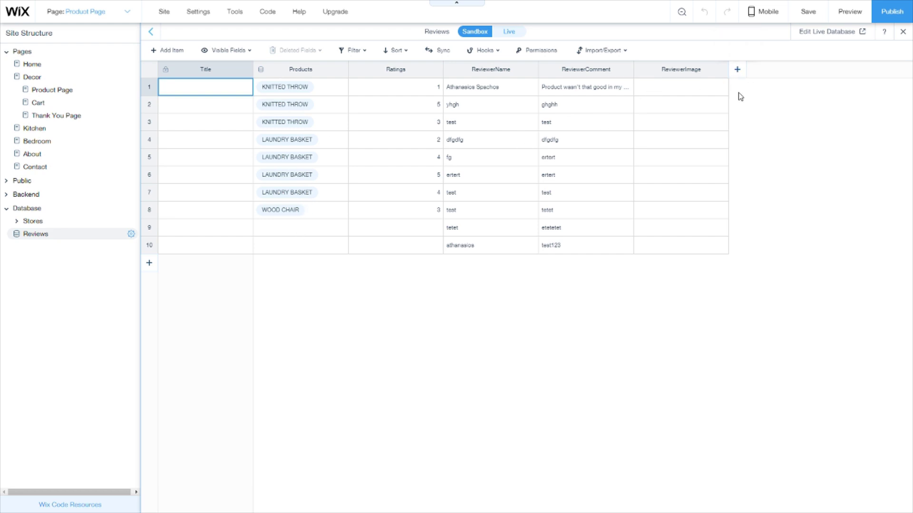
pyautogui.click(737, 70)
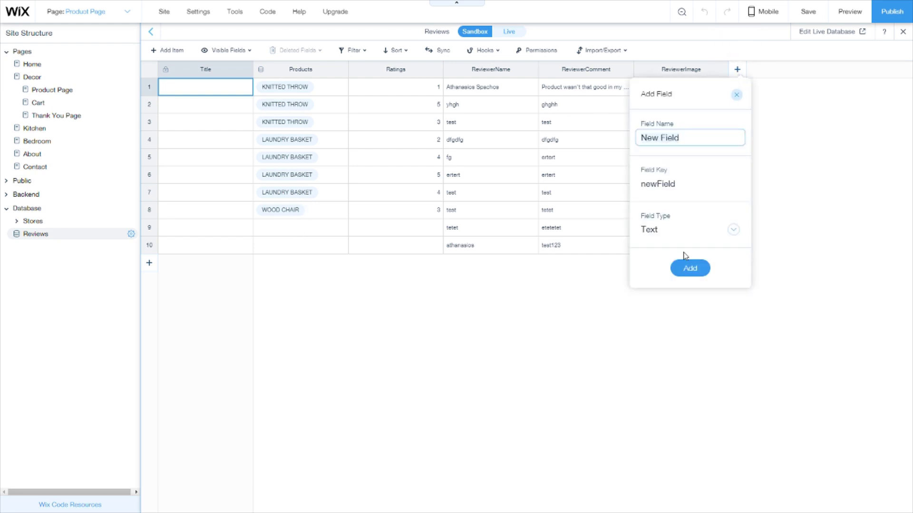
pyautogui.write('produ')
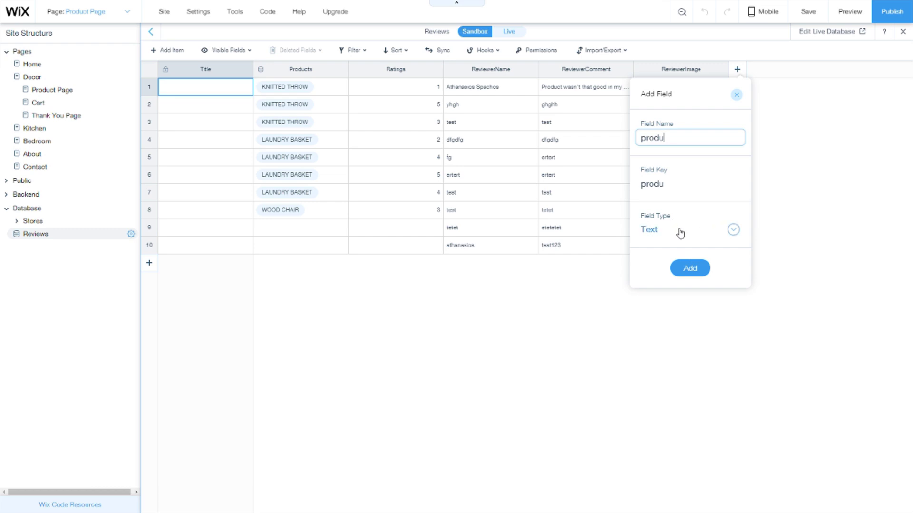
# Make the new field a Reference type pointing to the Products collection.
pyautogui.click(692, 233)
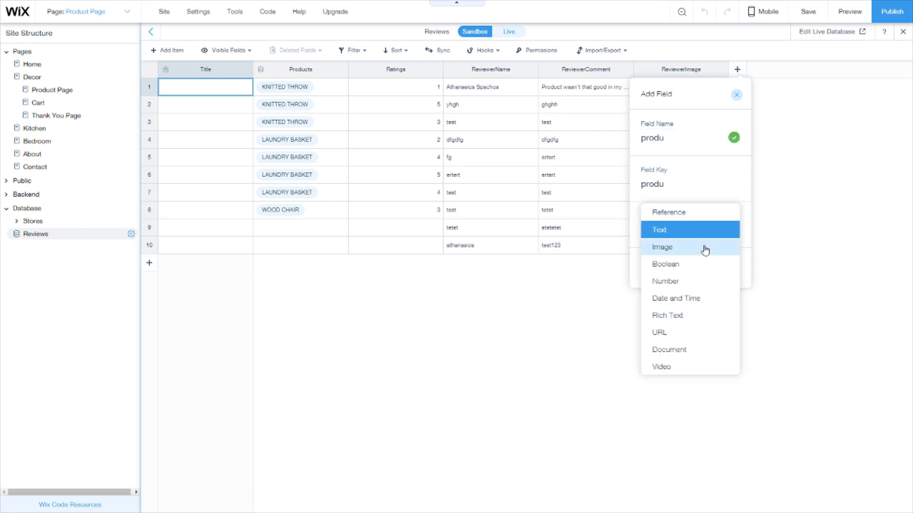
pyautogui.click(687, 214)
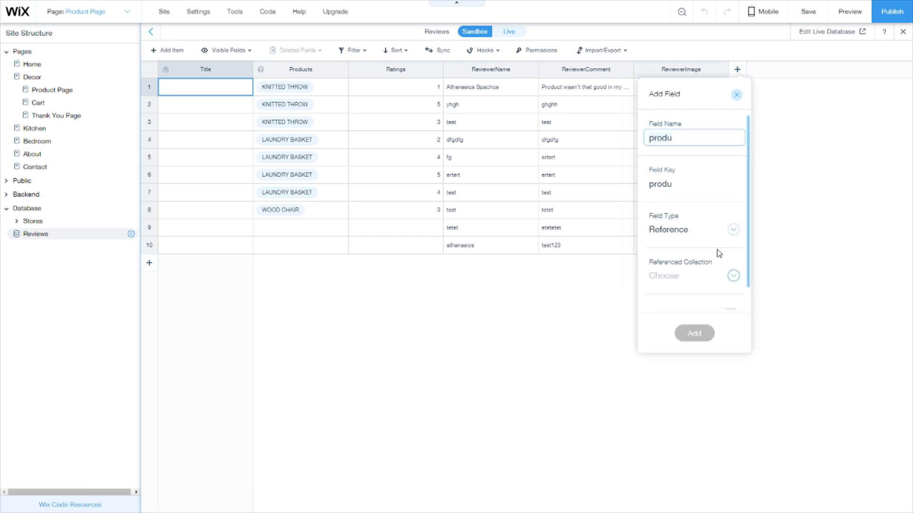
pyautogui.scroll(-1, 719, 254)
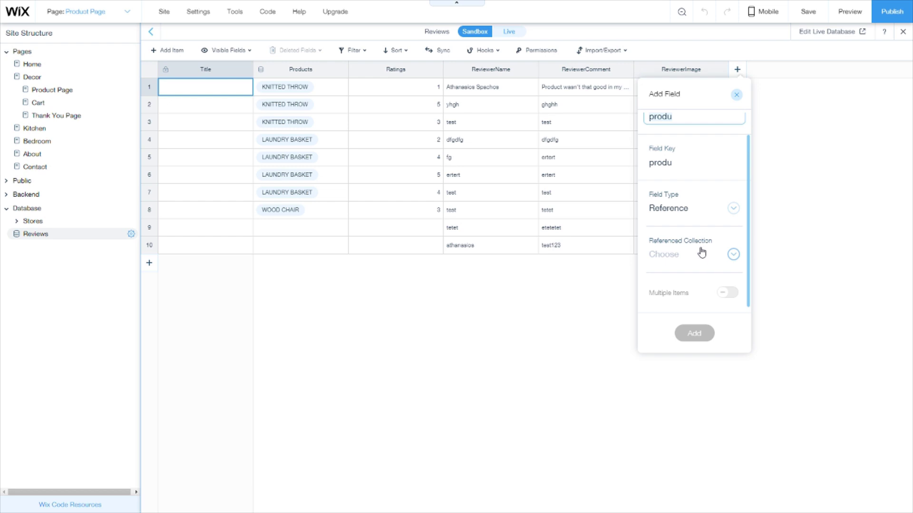
pyautogui.click(693, 254)
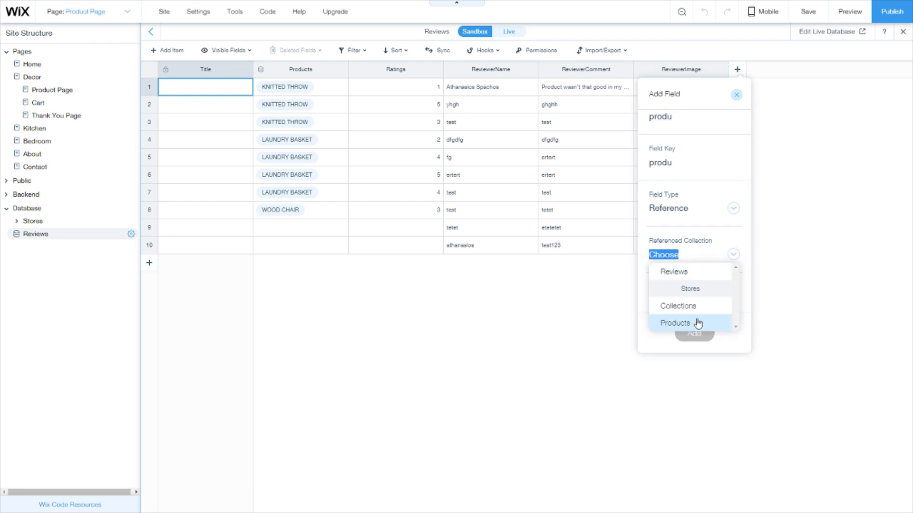
pyautogui.click(697, 325)
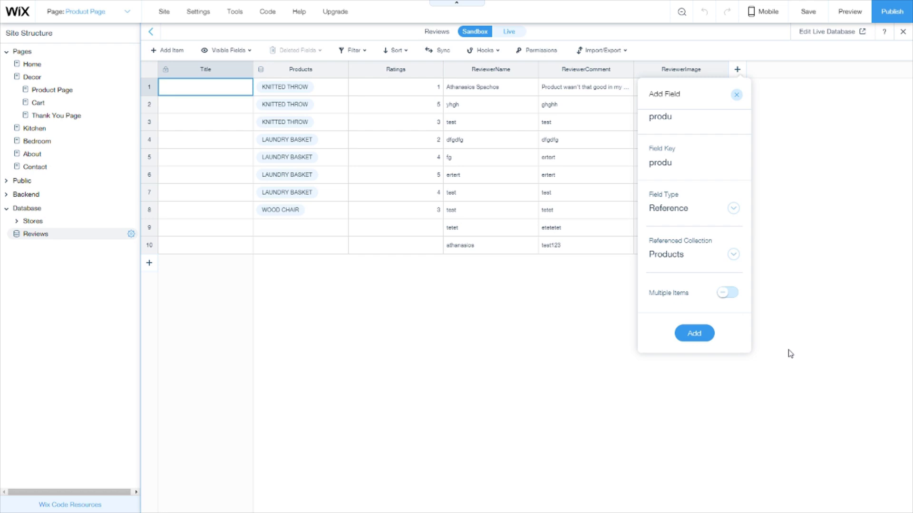
pyautogui.click(713, 338)
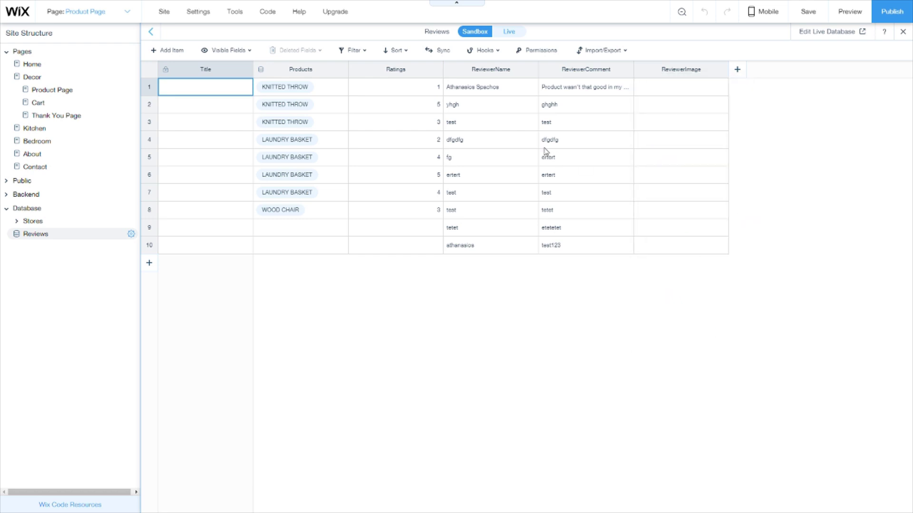
pyautogui.click(737, 70)
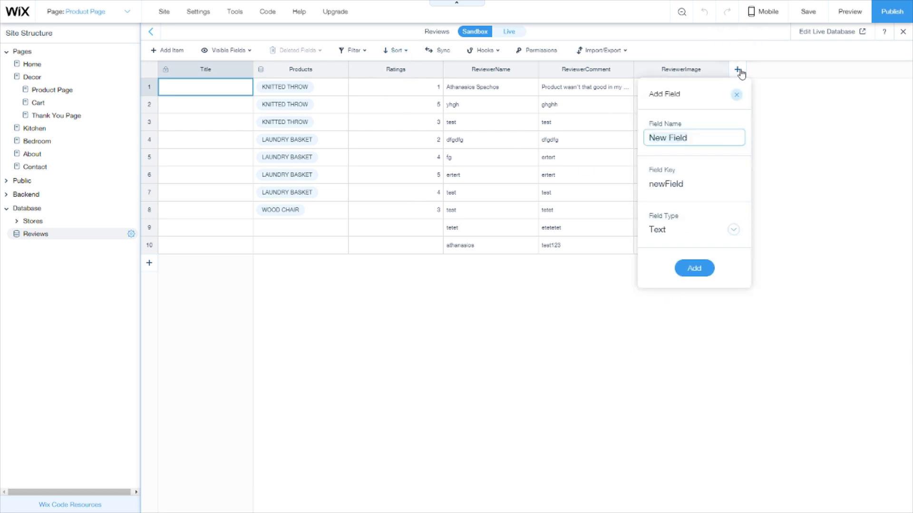
pyautogui.write('rat')
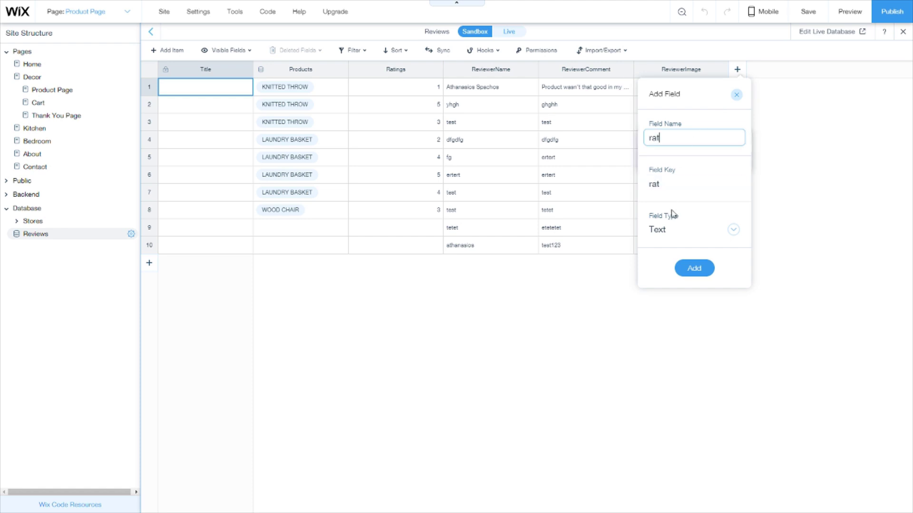
pyautogui.click(676, 228)
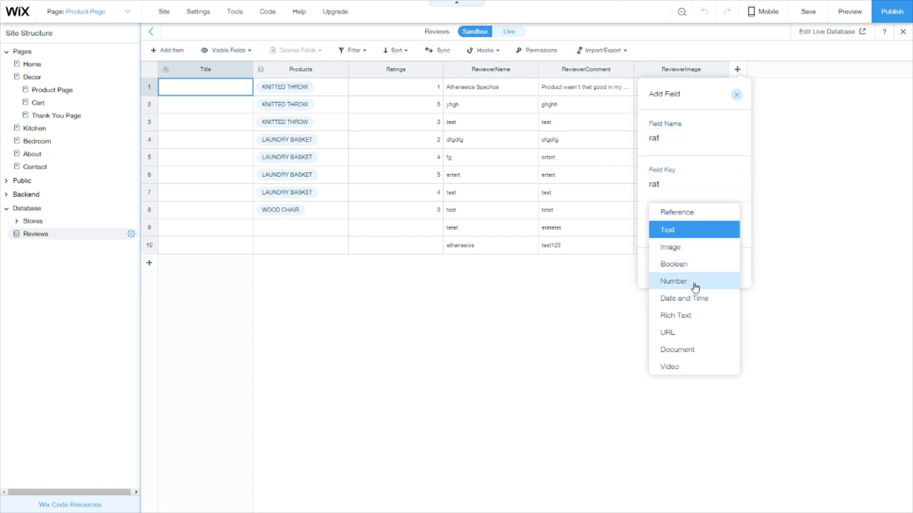
pyautogui.click(507, 76)
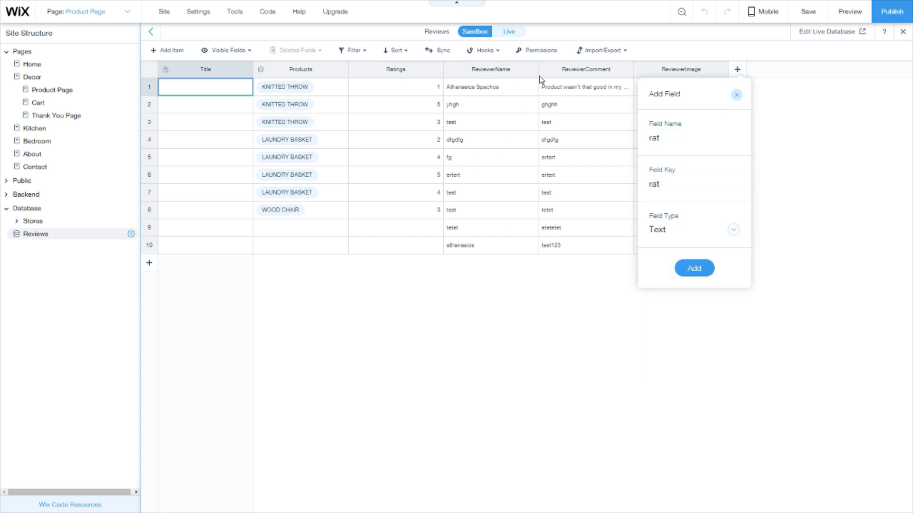
pyautogui.click(675, 140)
pyautogui.write('re')
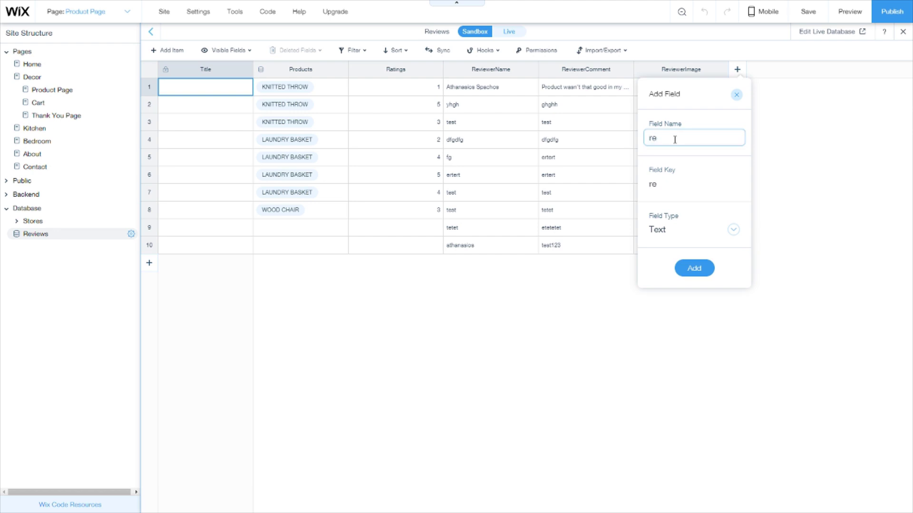
pyautogui.write('name')
pyautogui.click(666, 229)
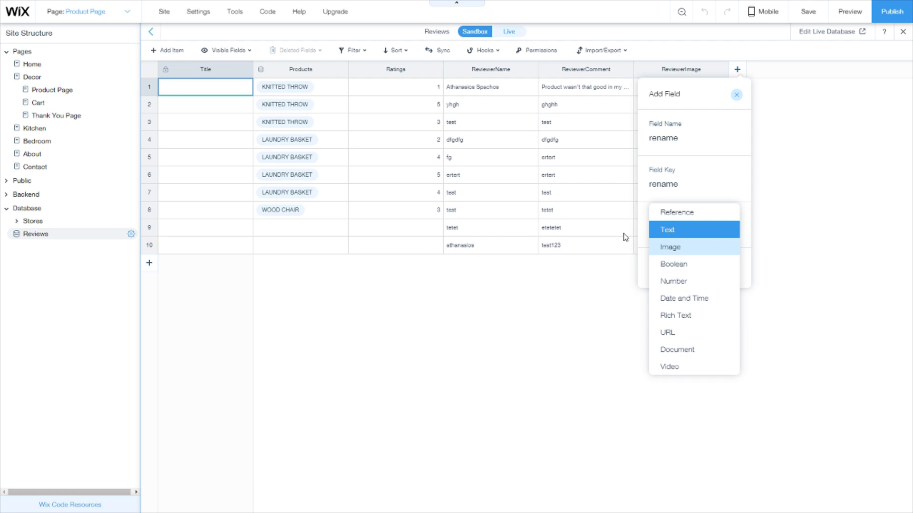
pyautogui.click(594, 135)
pyautogui.click(616, 92)
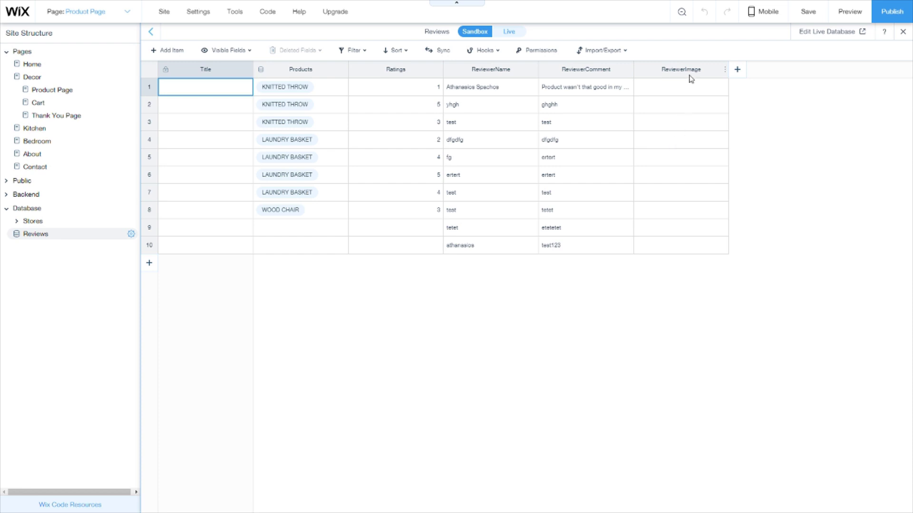
pyautogui.click(712, 180)
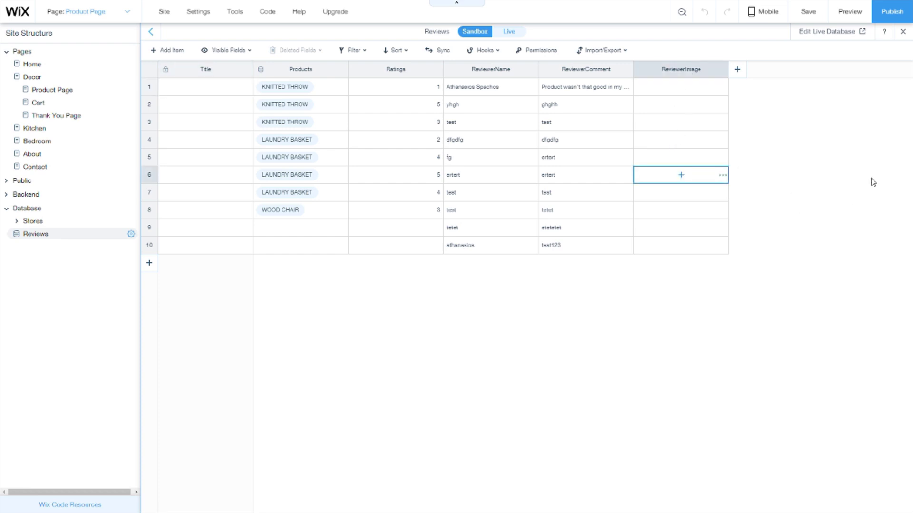
pyautogui.click(738, 69)
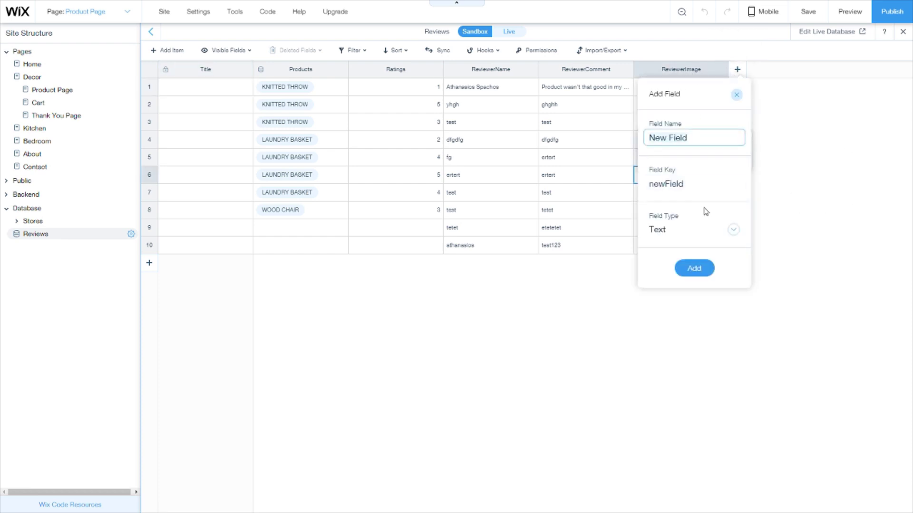
pyautogui.click(704, 236)
pyautogui.click(514, 309)
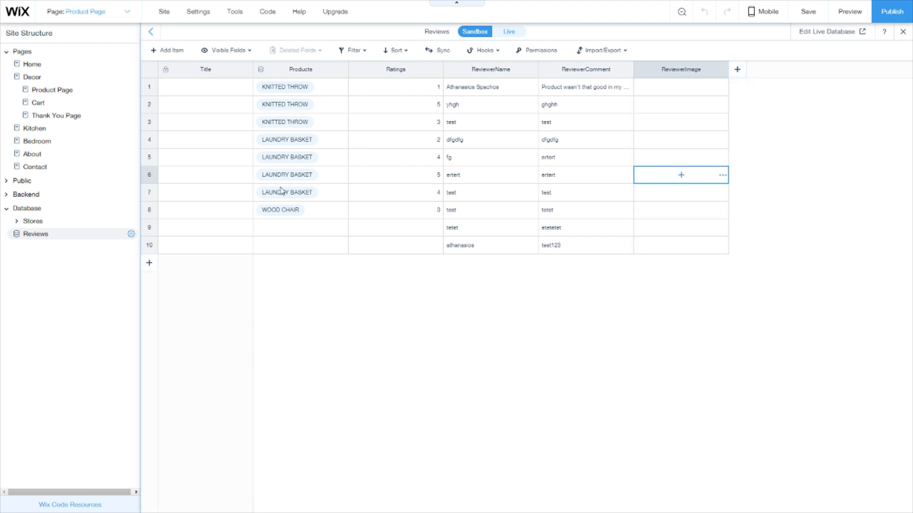
# Close the database, scroll to Reviews & Comments, and select the Write Review button to see its ID.
pyautogui.click(903, 31)
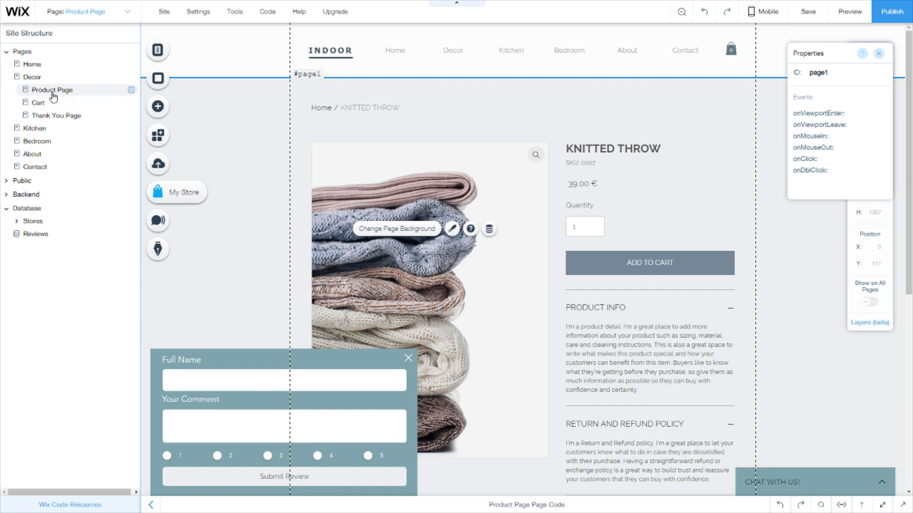
pyautogui.click(411, 162)
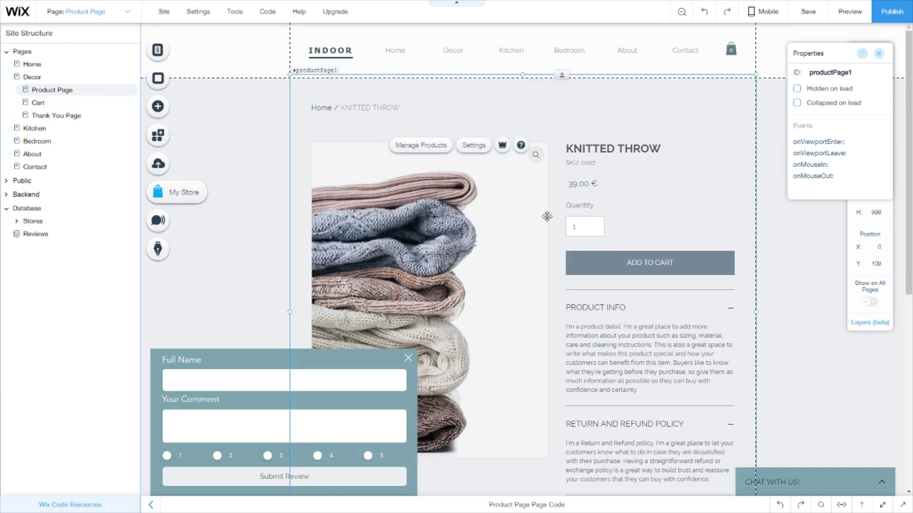
pyautogui.click(789, 310)
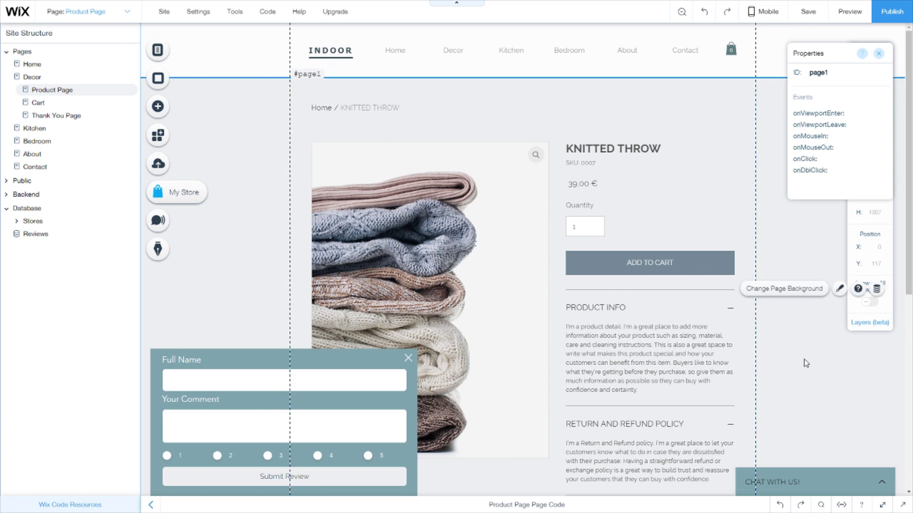
pyautogui.scroll(-7, 776, 357)
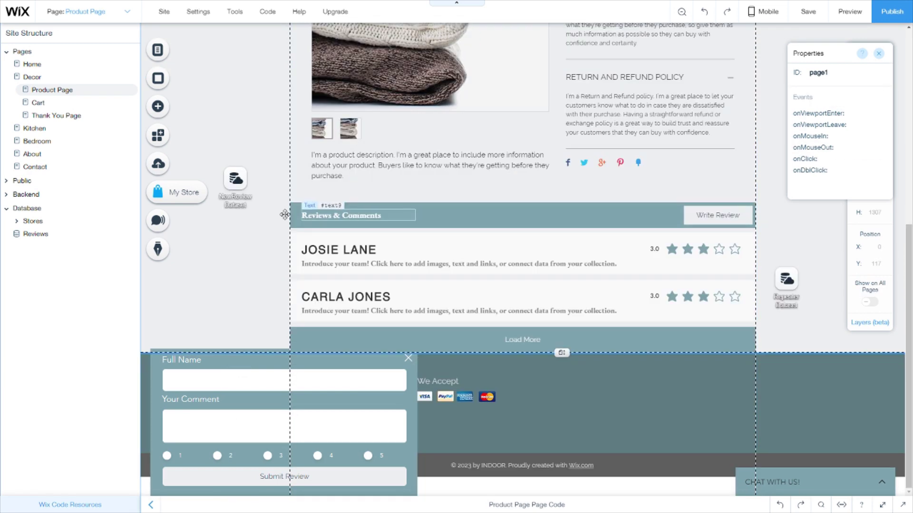
pyautogui.click(320, 209)
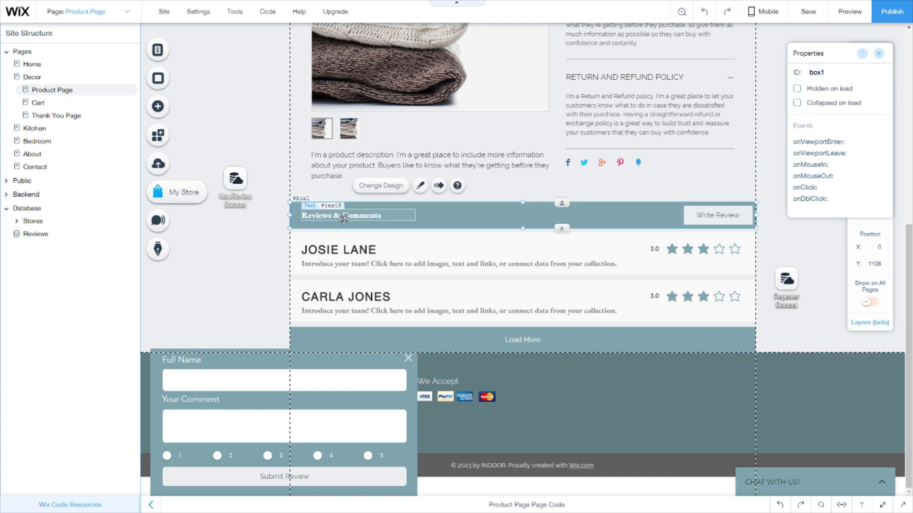
pyautogui.click(744, 212)
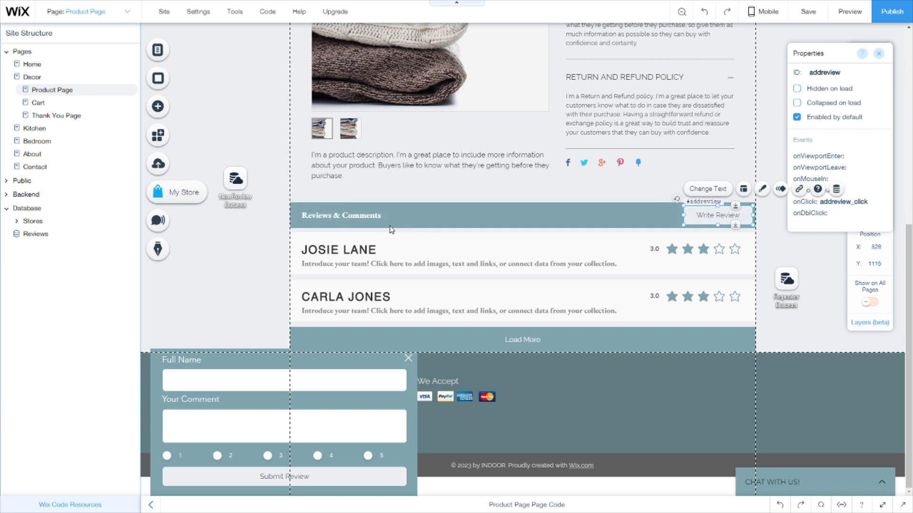
pyautogui.click(498, 219)
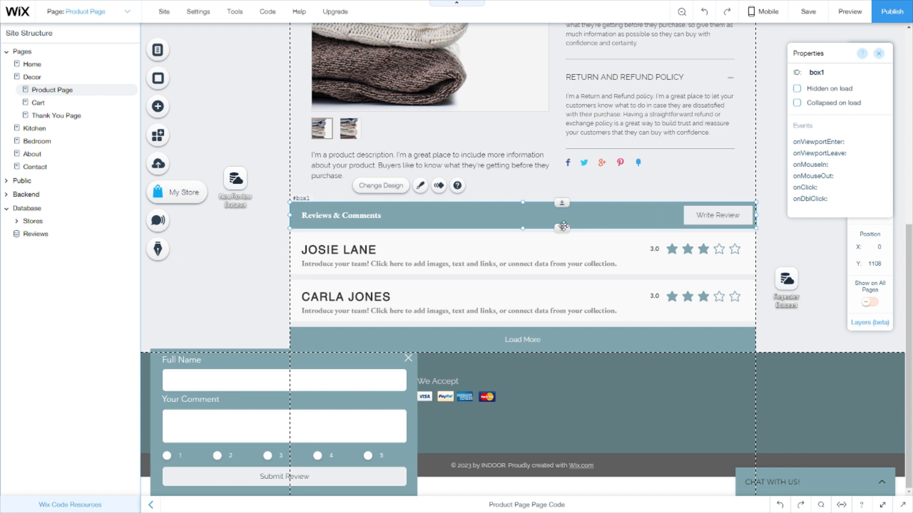
pyautogui.moveTo(561, 203); pyautogui.dragTo(535, 124)
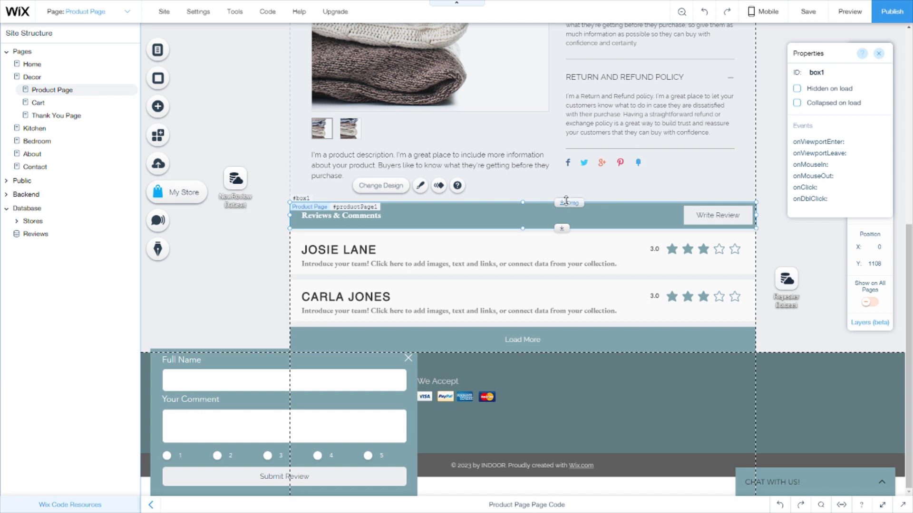
pyautogui.moveTo(548, 207); pyautogui.dragTo(453, 216)
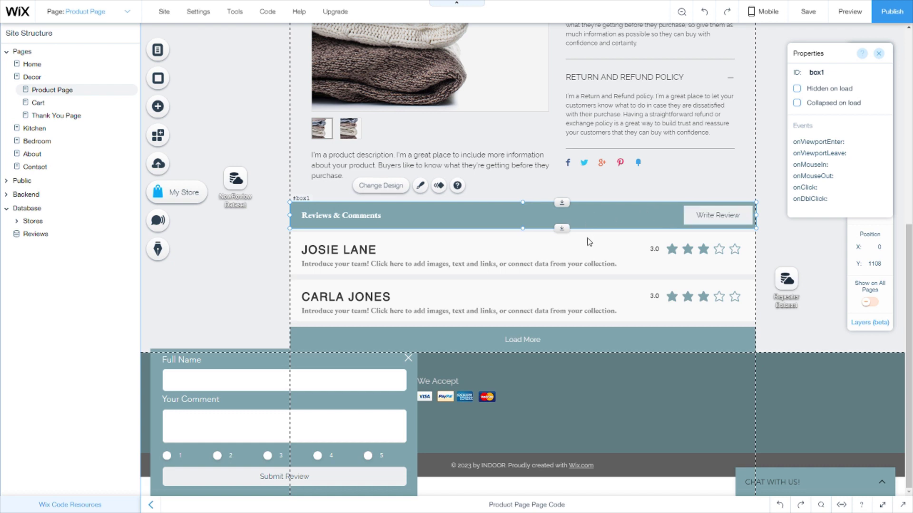
pyautogui.click(537, 306)
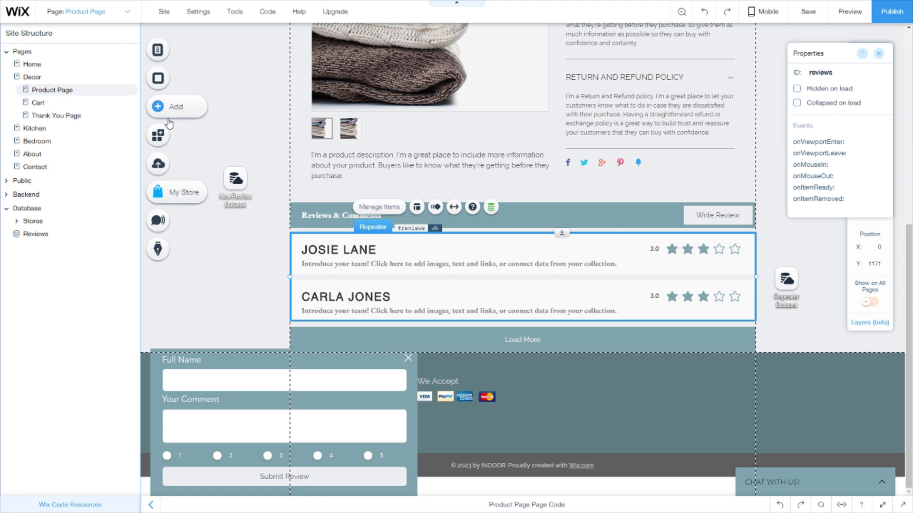
pyautogui.click(526, 244)
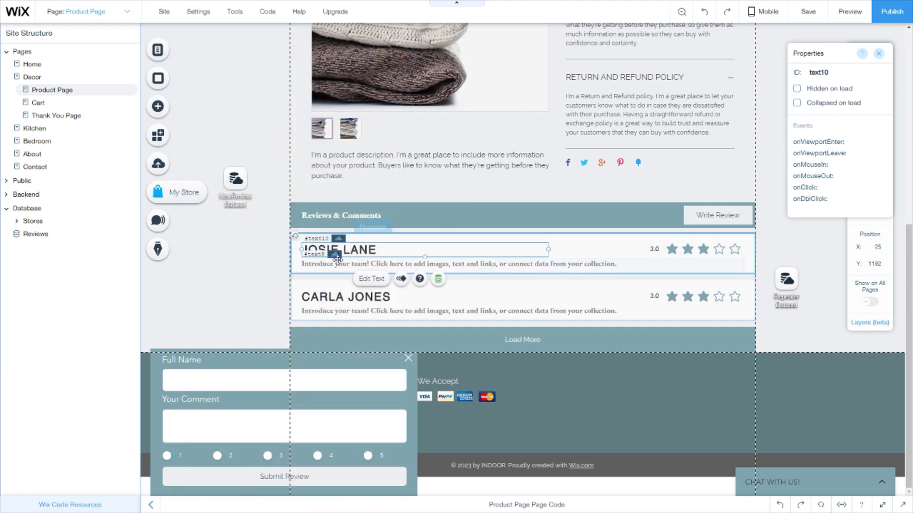
pyautogui.click(369, 250)
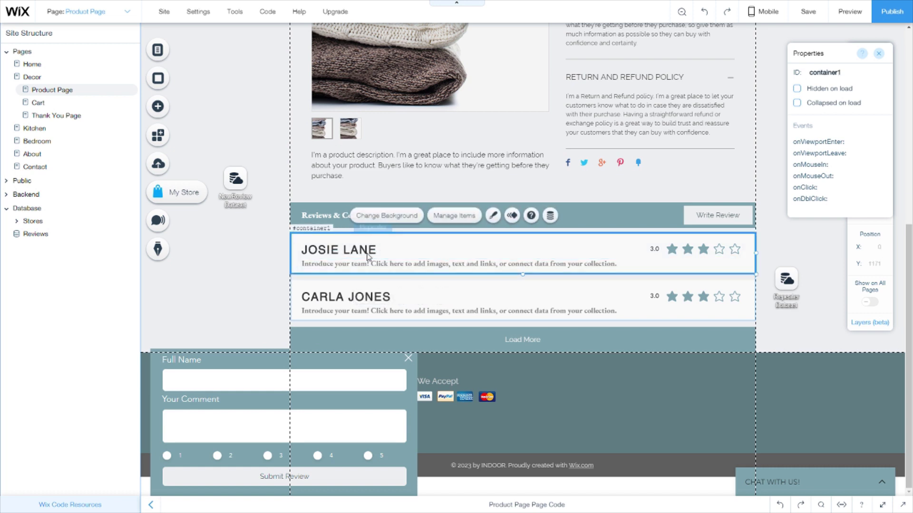
pyautogui.click(378, 253)
pyautogui.click(528, 266)
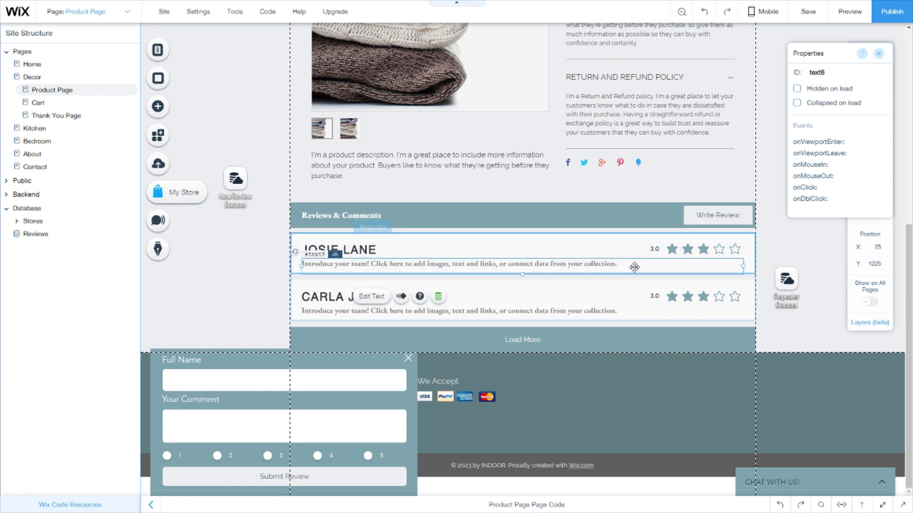
pyautogui.click(688, 251)
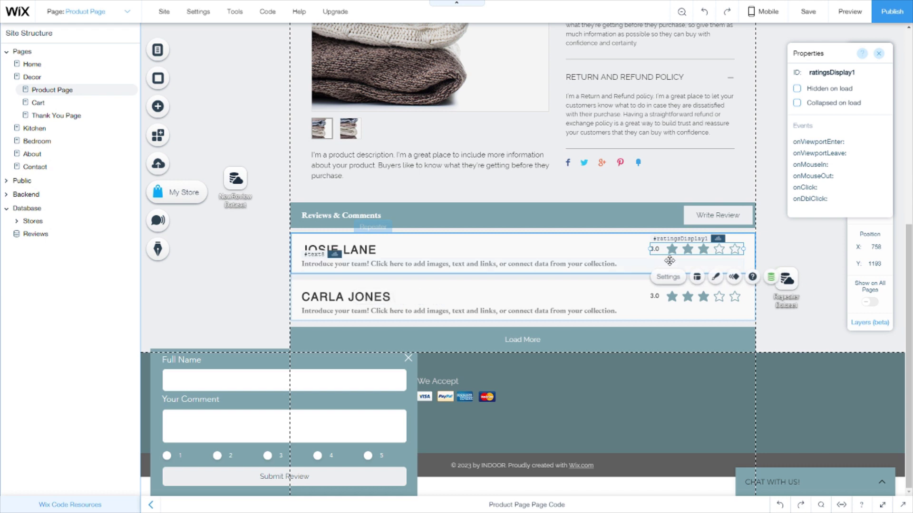
pyautogui.click(152, 108)
pyautogui.moveTo(200, 66)
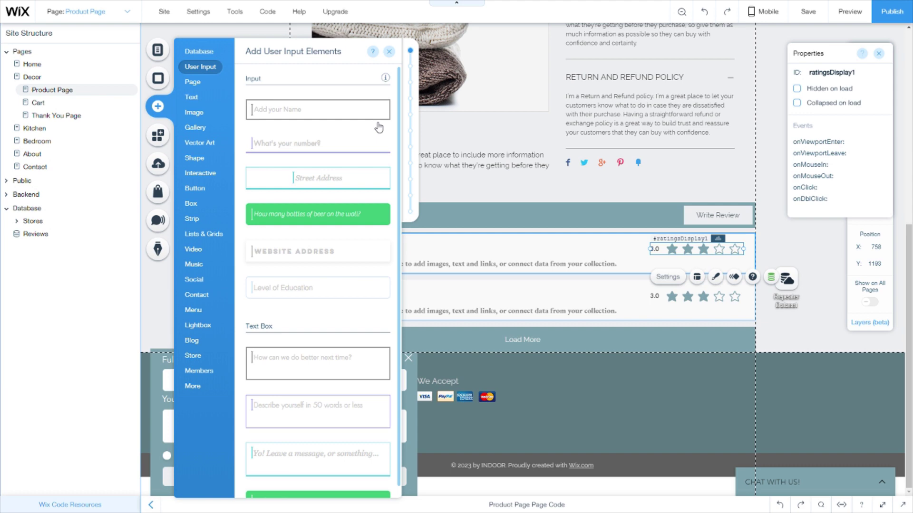
pyautogui.click(410, 131)
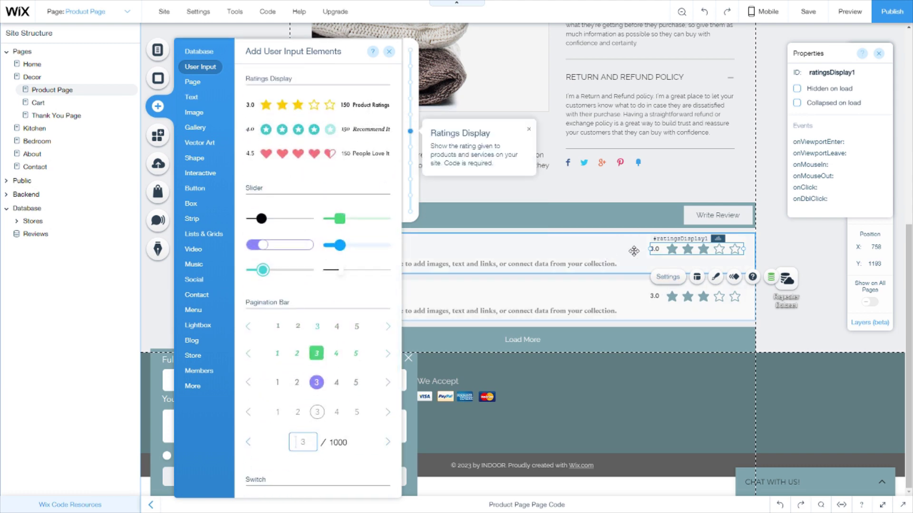
pyautogui.click(612, 254)
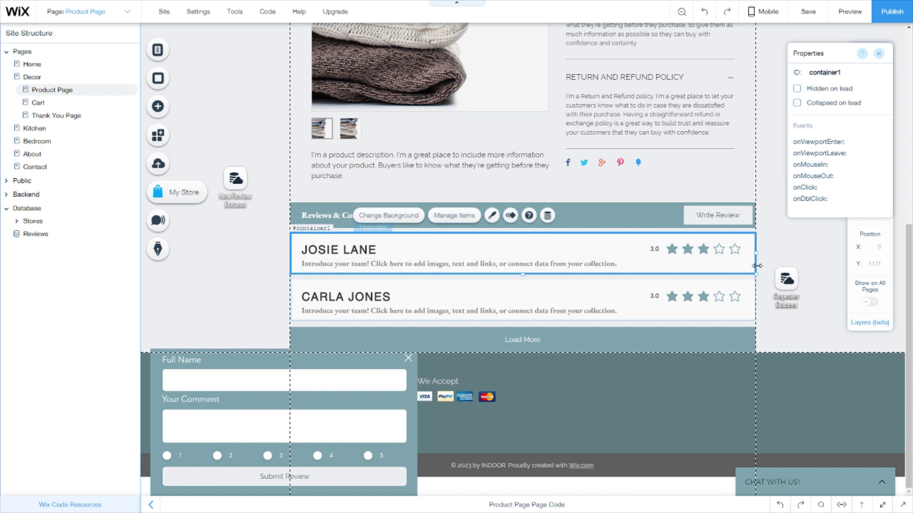
pyautogui.click(783, 252)
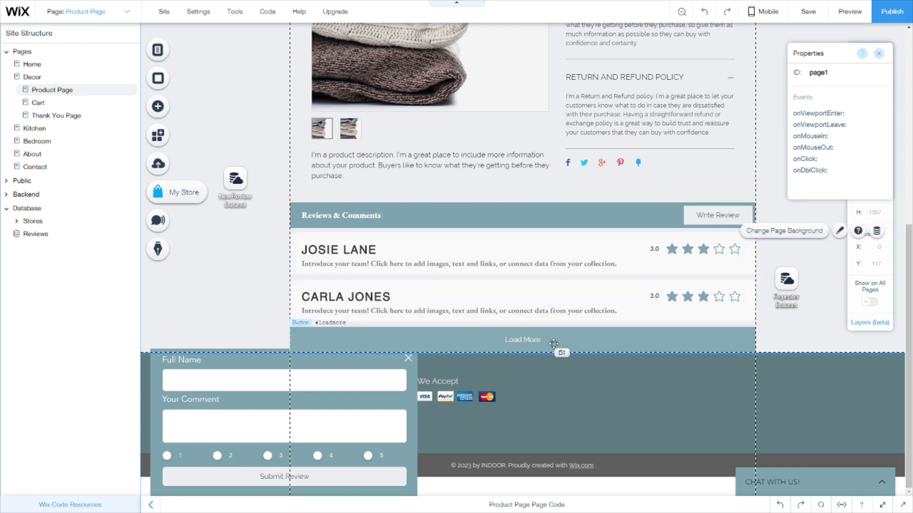
# Check the IDs of the Load More button, reviews repeater and NewReview dataset.
pyautogui.click(494, 330)
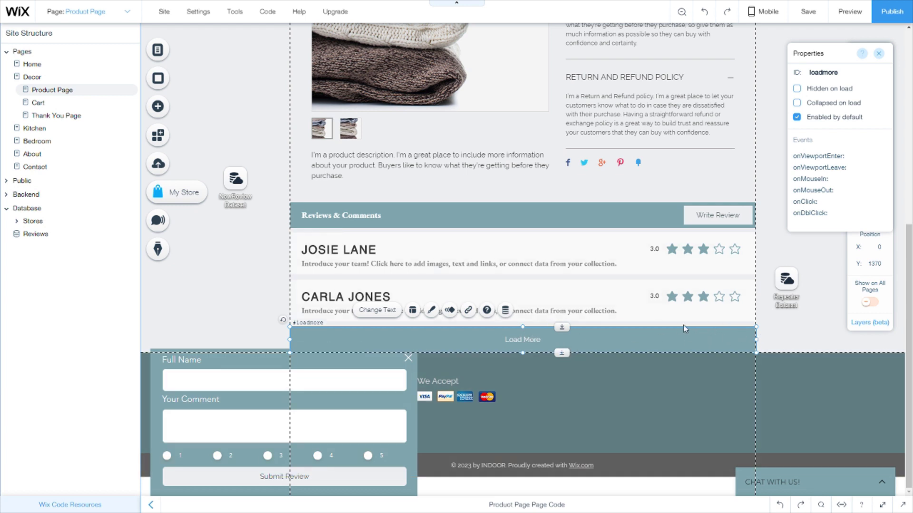
pyautogui.click(787, 323)
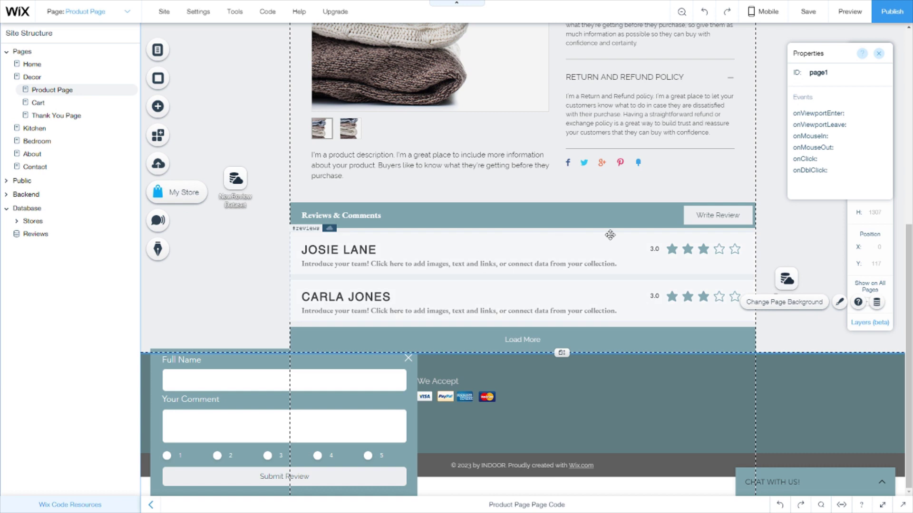
pyautogui.click(489, 247)
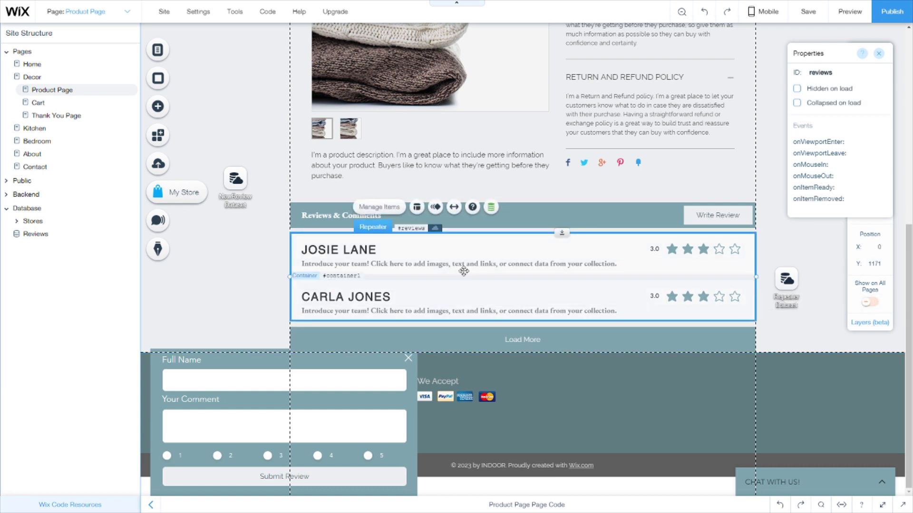
pyautogui.click(258, 139)
pyautogui.click(235, 180)
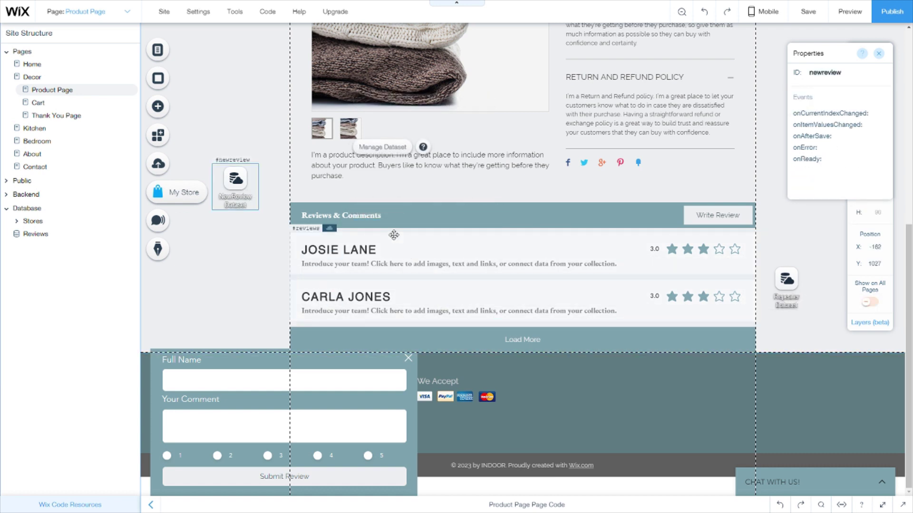
pyautogui.click(393, 235)
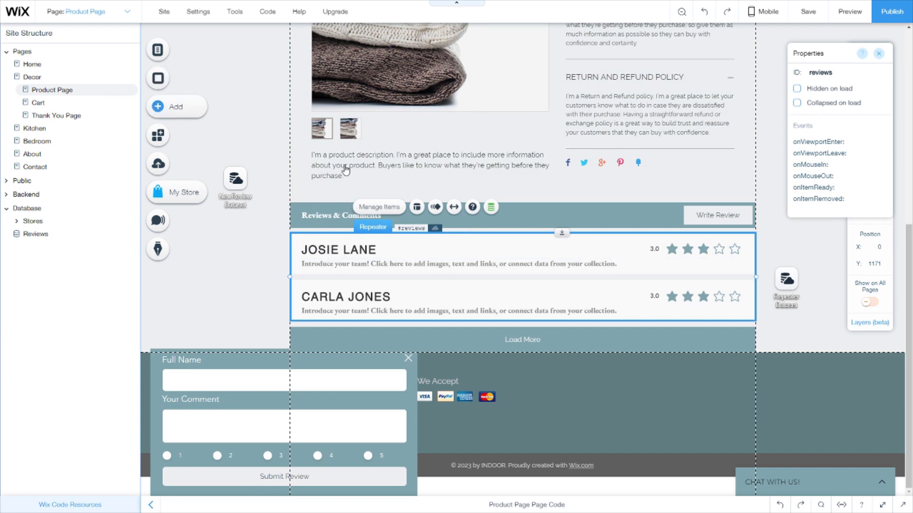
# Browse the Database elements in the Add panel, then select the Repeater Dataset.
pyautogui.click(157, 106)
pyautogui.scroll(-5, 400, 200)
pyautogui.click(199, 52)
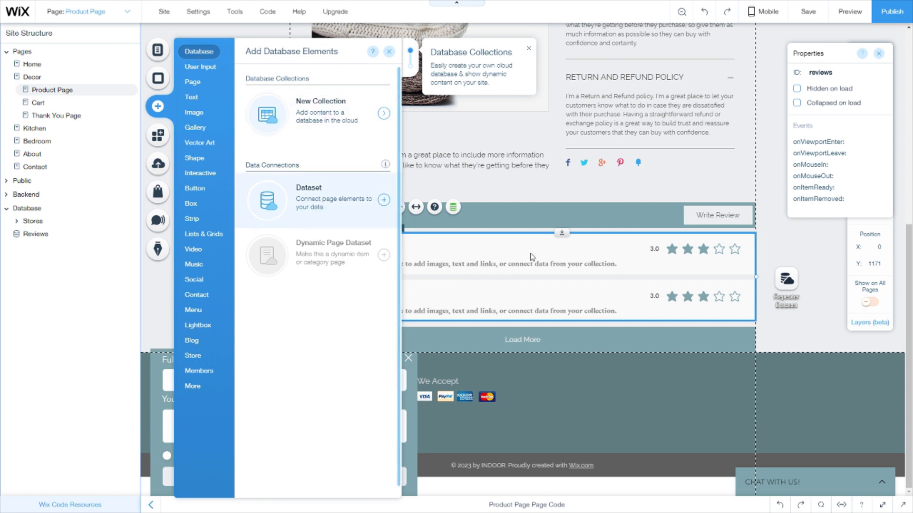
pyautogui.click(787, 285)
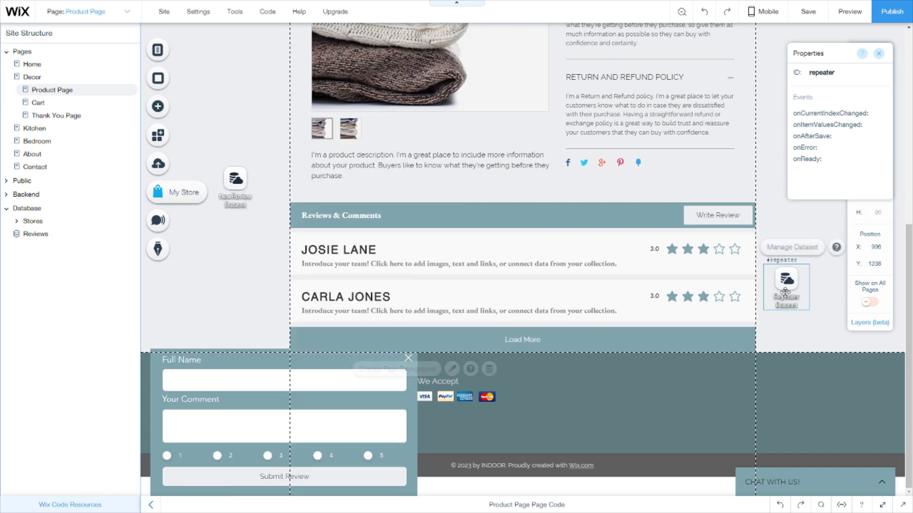
# Connect the Repeater Dataset to Reviews in Read-only mode, displaying 20 items.
pyautogui.click(802, 255)
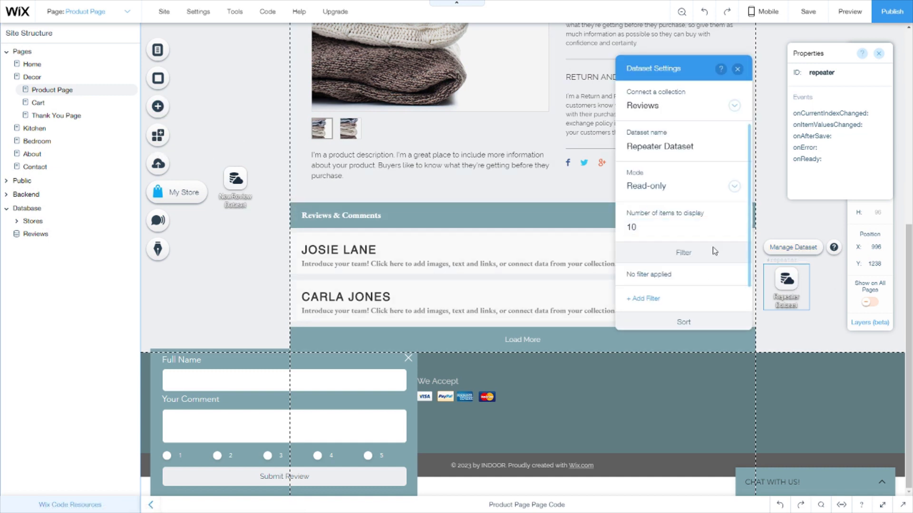
pyautogui.click(732, 105)
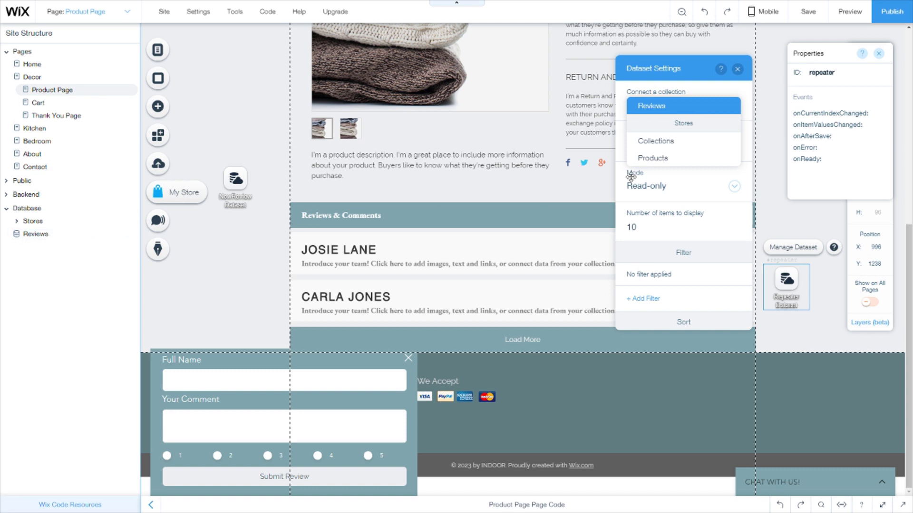
pyautogui.click(685, 111)
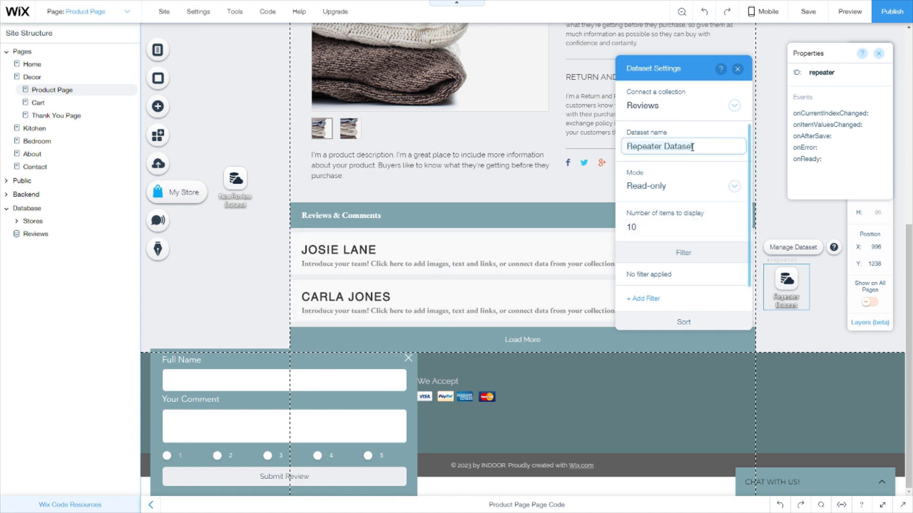
pyautogui.click(735, 186)
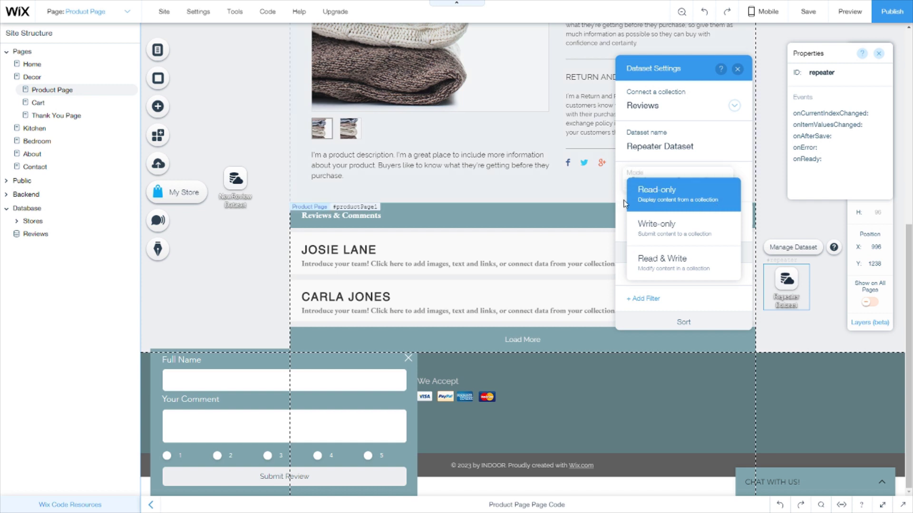
pyautogui.click(685, 192)
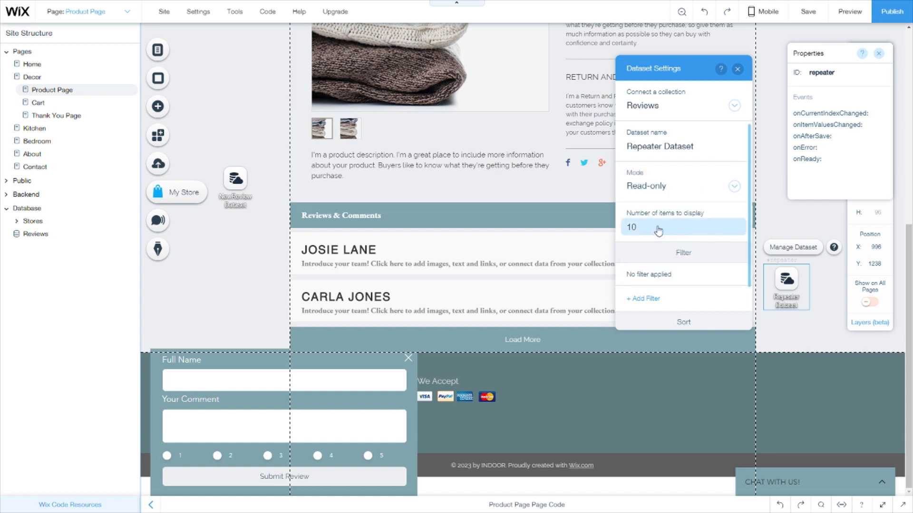
pyautogui.click(655, 227)
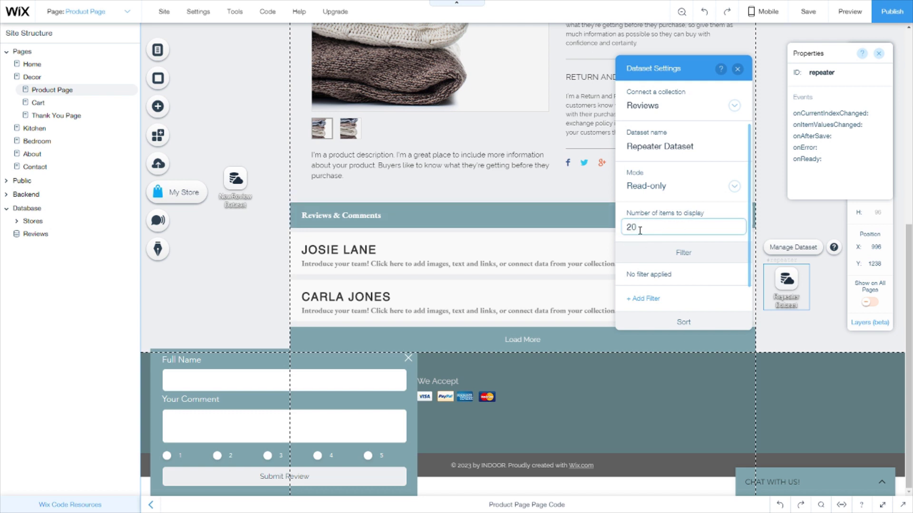
pyautogui.press('Return')
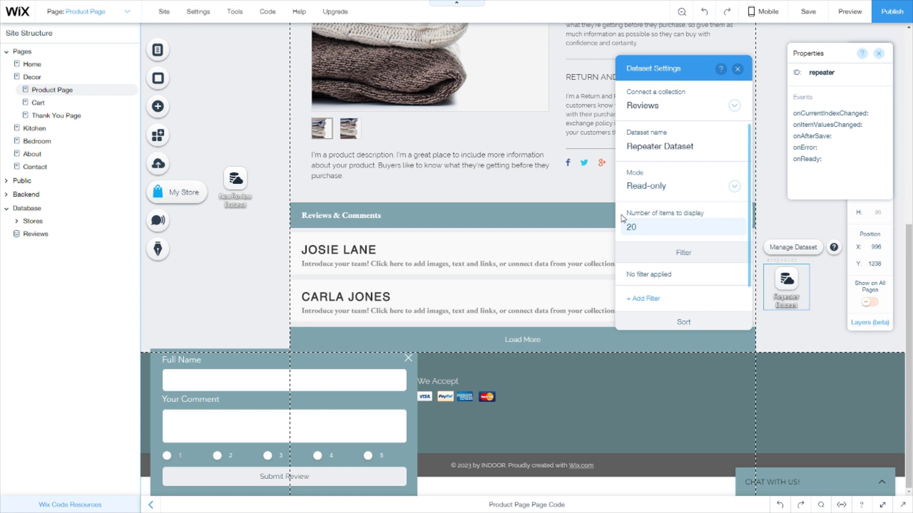
pyautogui.scroll(-2, 712, 249)
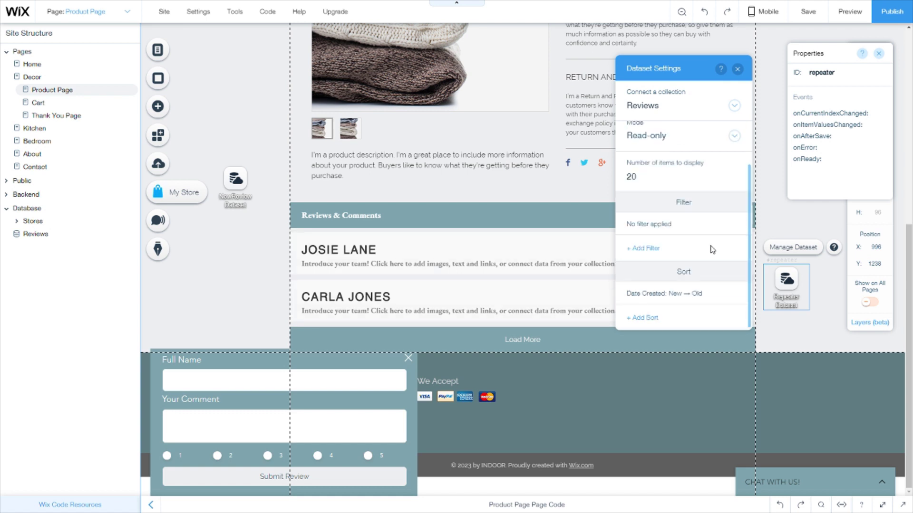
# Reopen the NewReview Dataset settings, keep it on Reviews in Write-only mode, and close them.
pyautogui.click(219, 285)
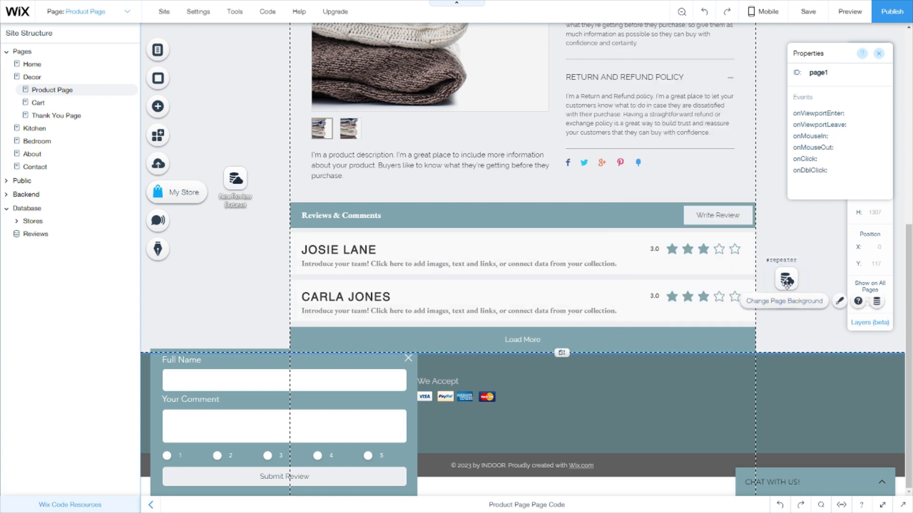
pyautogui.click(233, 180)
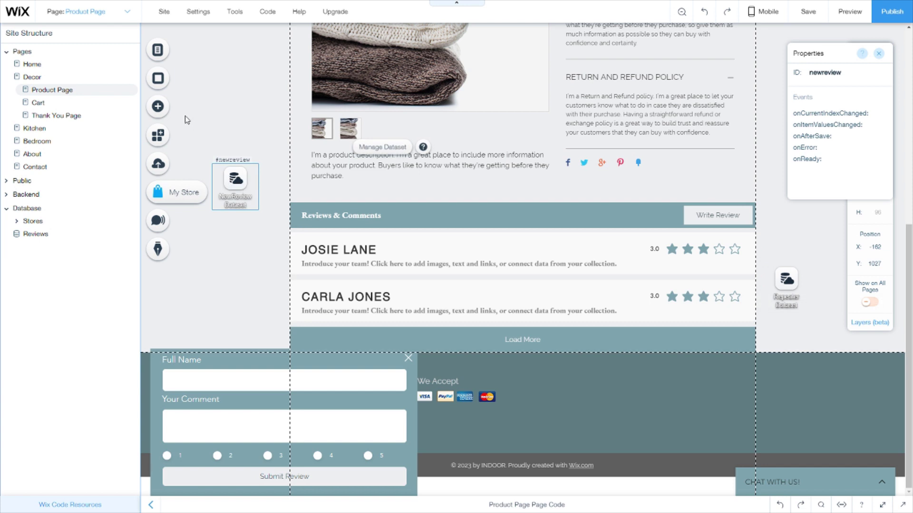
pyautogui.doubleClick(237, 184)
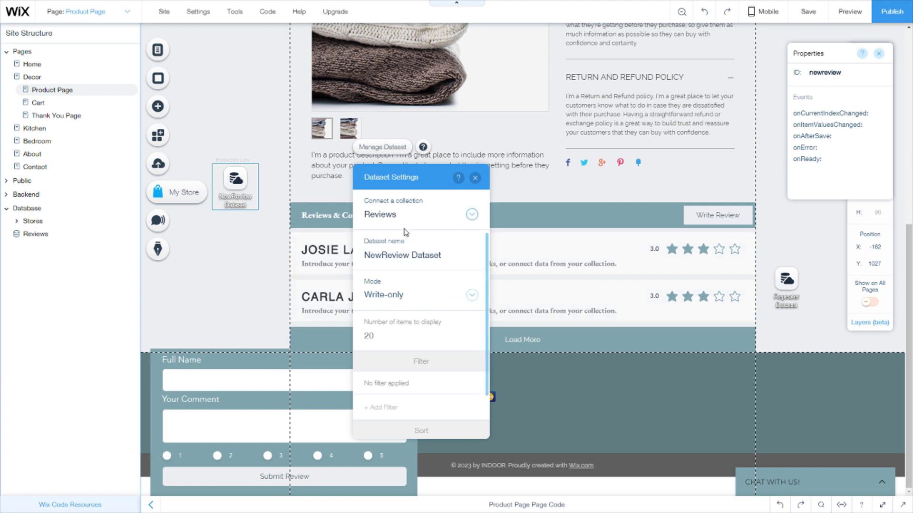
pyautogui.click(399, 221)
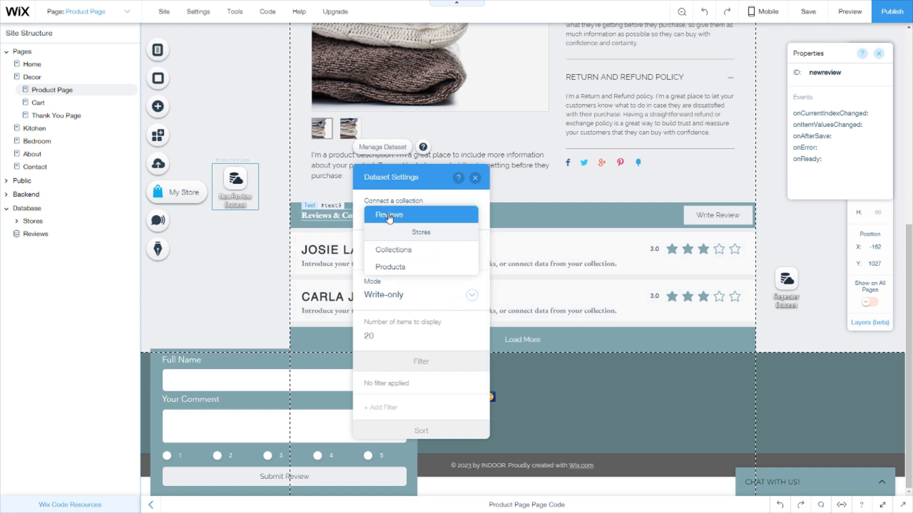
pyautogui.click(403, 219)
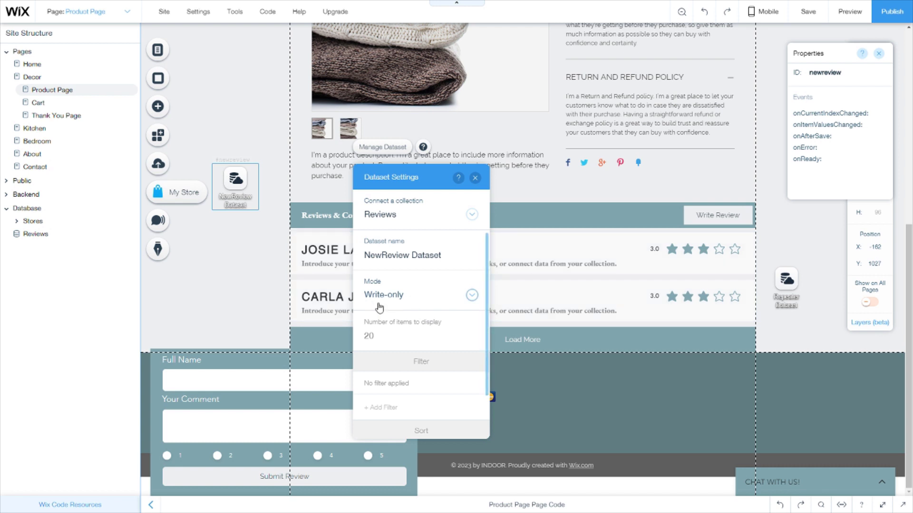
pyautogui.click(808, 344)
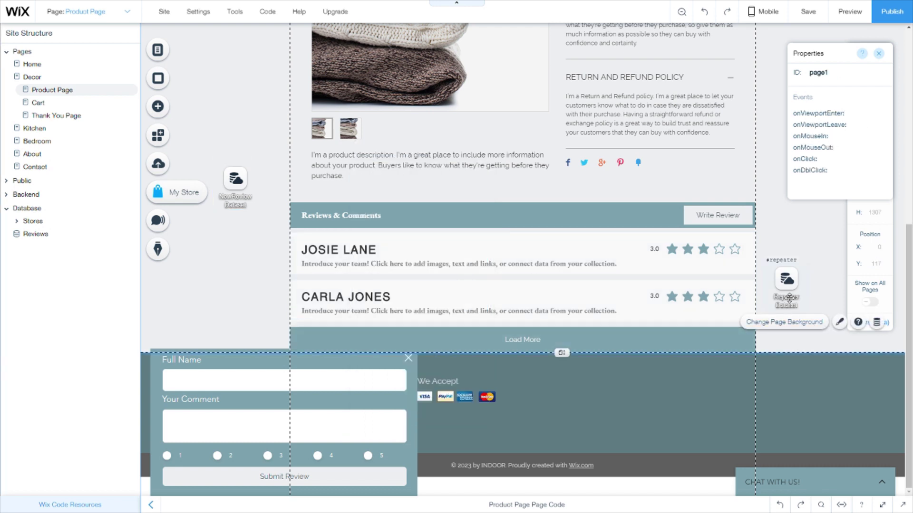
pyautogui.click(588, 276)
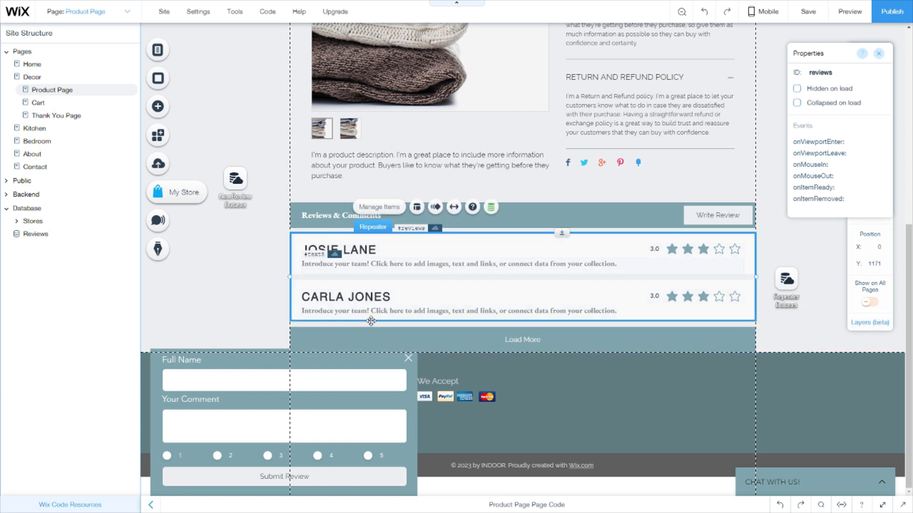
pyautogui.click(491, 206)
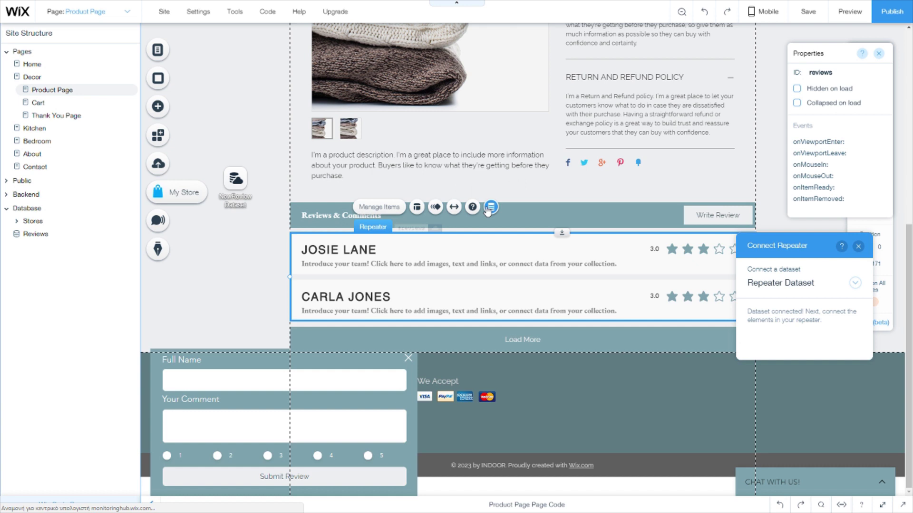
pyautogui.click(770, 276)
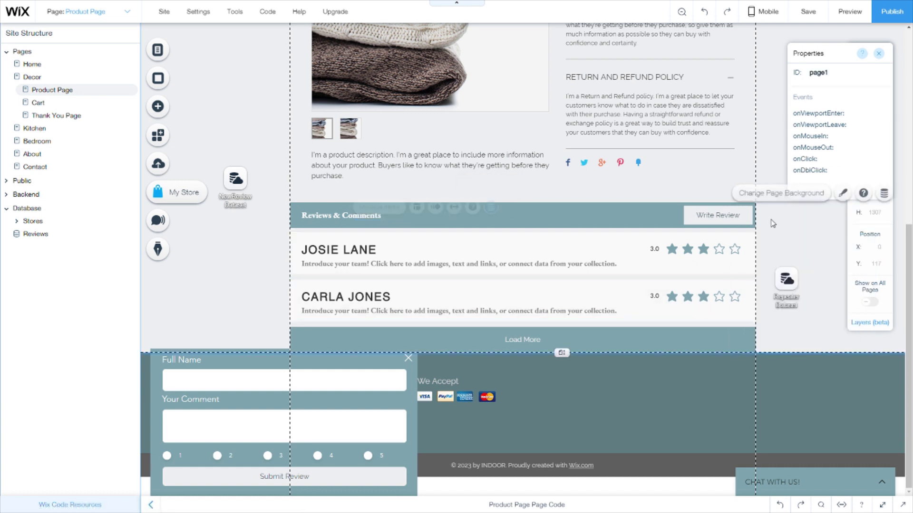
pyautogui.click(791, 271)
pyautogui.click(797, 236)
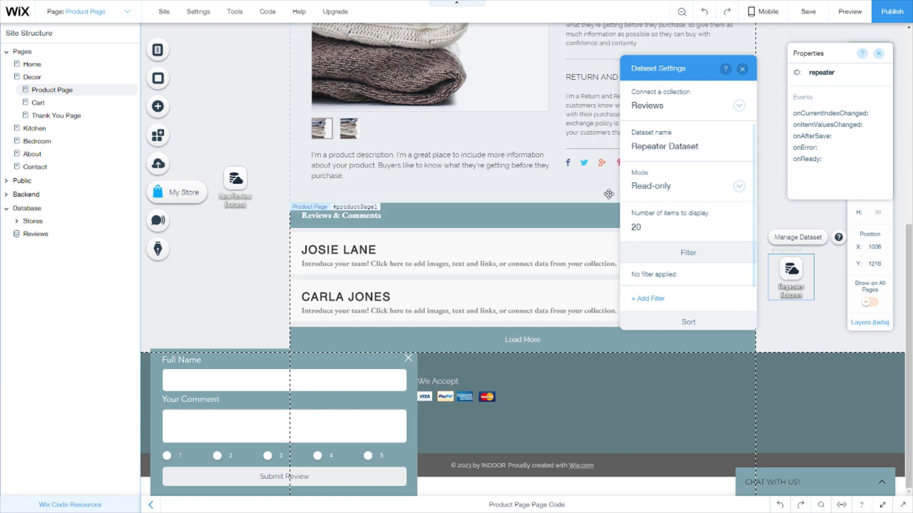
pyautogui.click(402, 239)
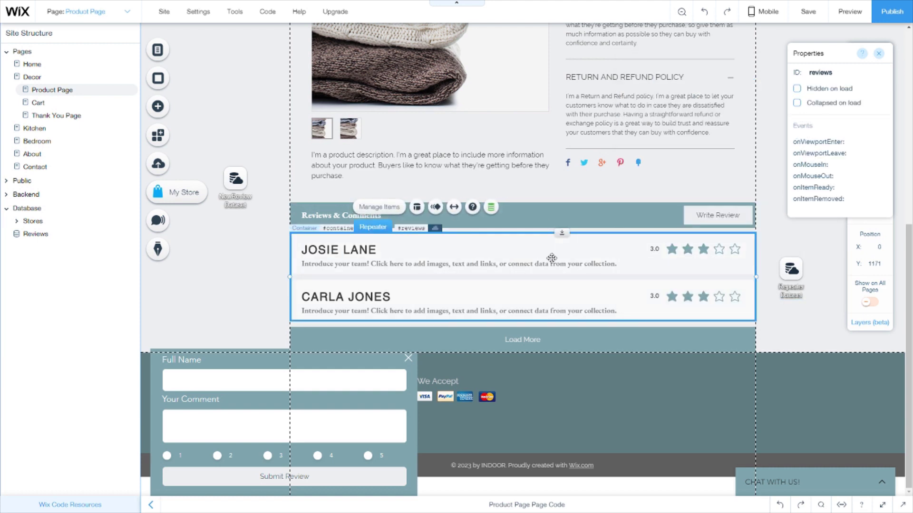
pyautogui.click(352, 245)
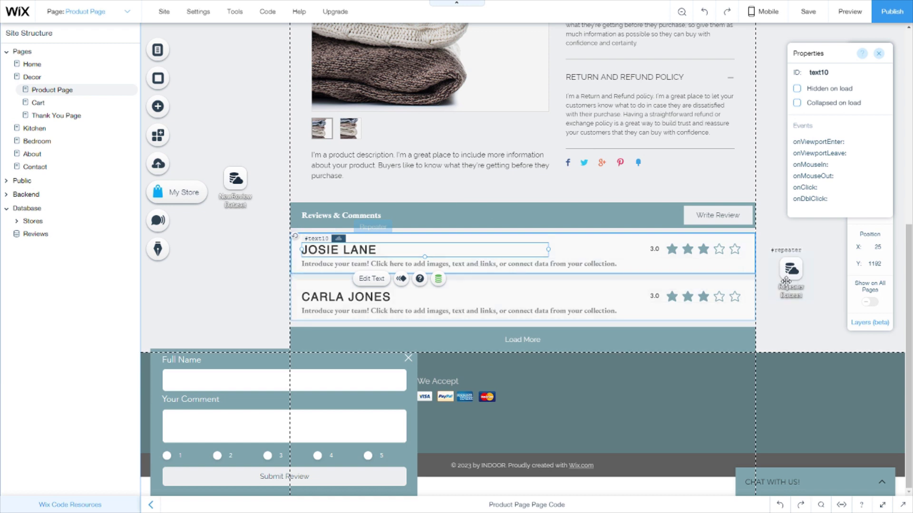
pyautogui.click(554, 264)
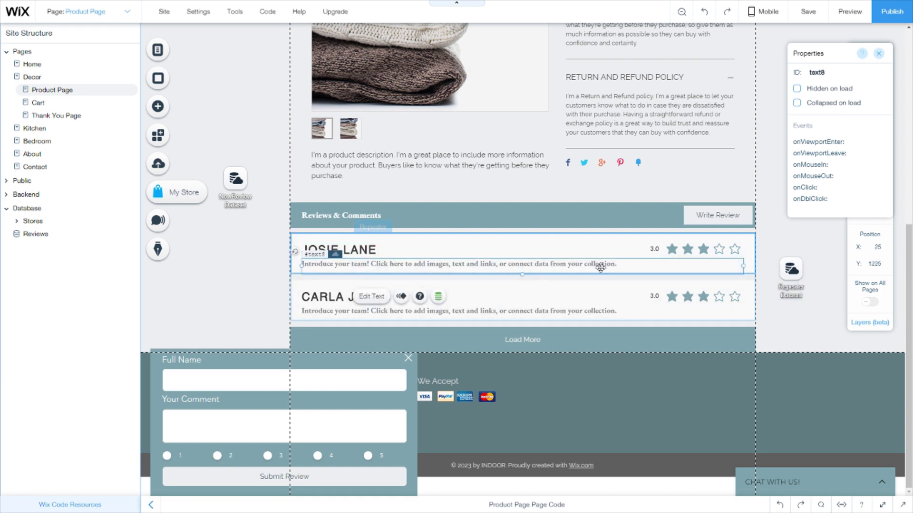
pyautogui.click(701, 250)
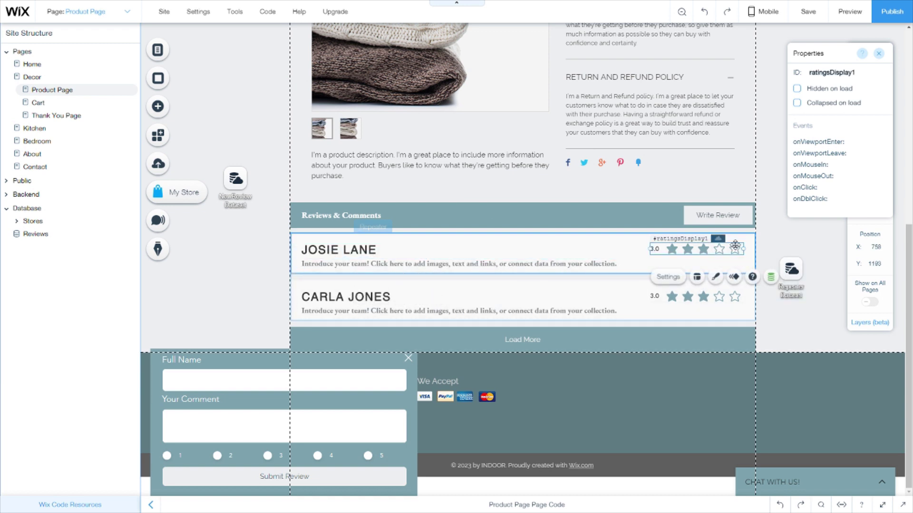
pyautogui.click(771, 277)
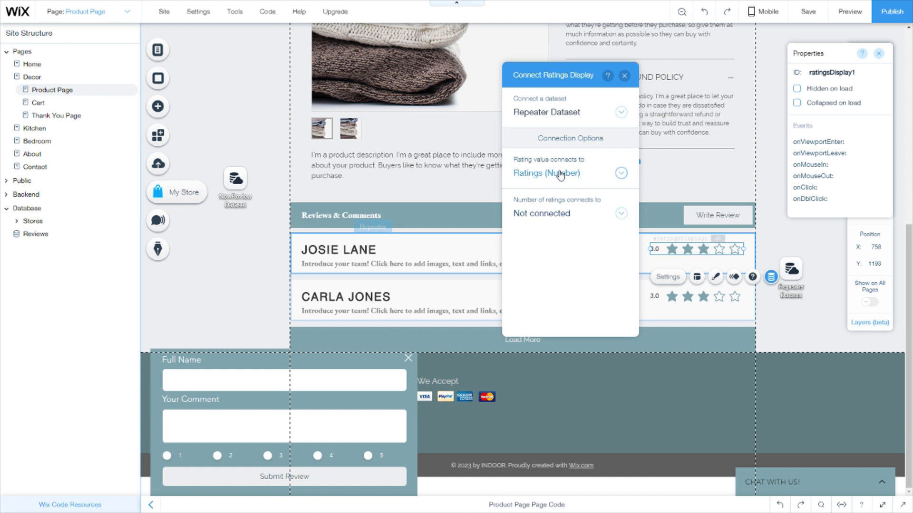
pyautogui.click(773, 318)
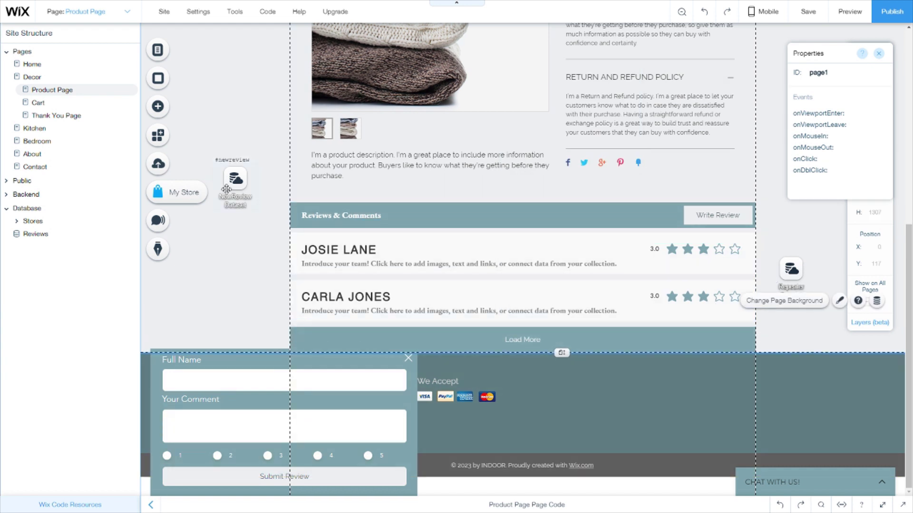
# Move the NewReview Dataset icon up beside the review form container.
pyautogui.moveTo(226, 190); pyautogui.dragTo(233, 255)
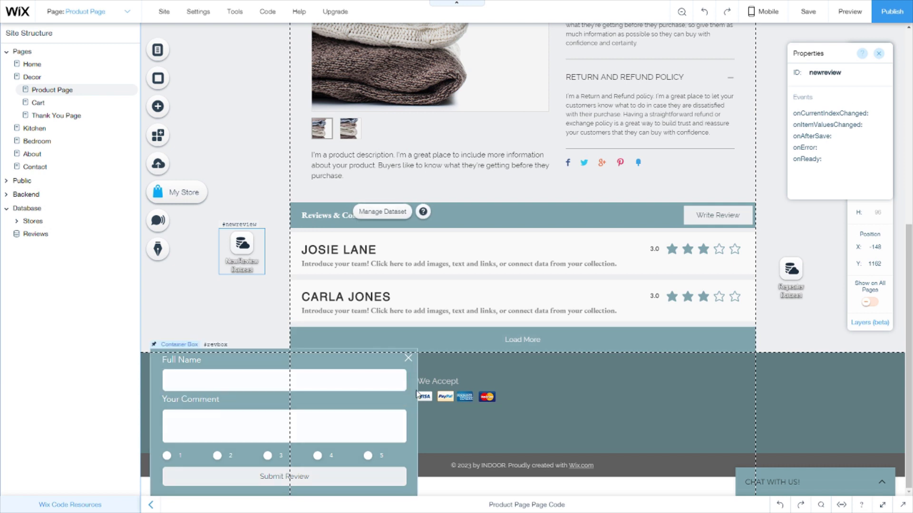
pyautogui.click(414, 395)
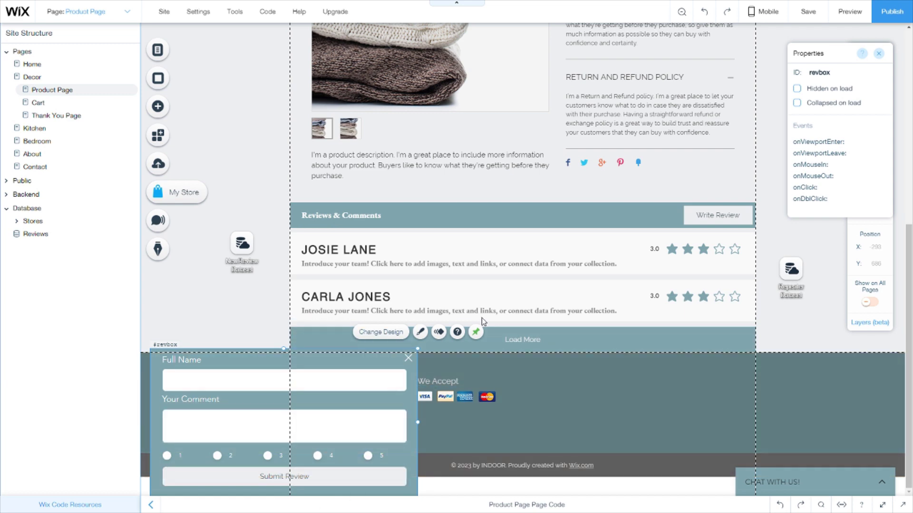
pyautogui.scroll(5, 476, 321)
pyautogui.scroll(-3, 475, 321)
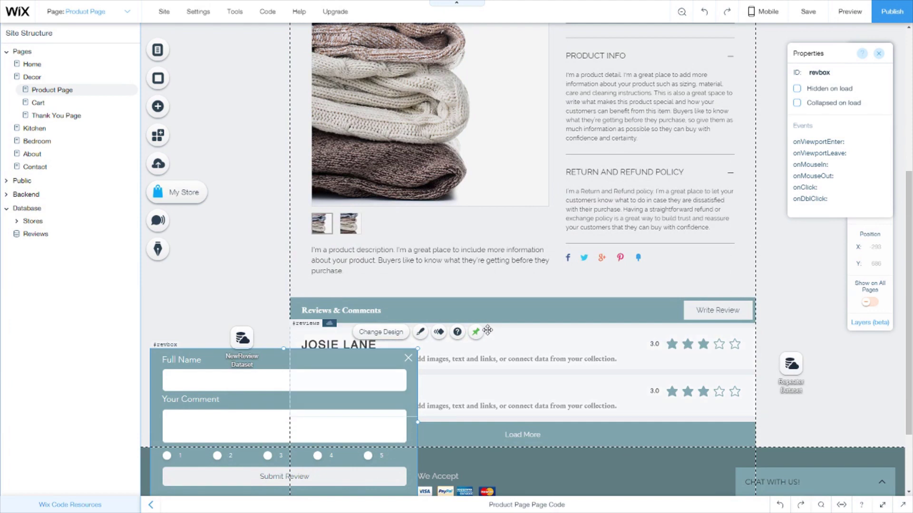
pyautogui.click(488, 319)
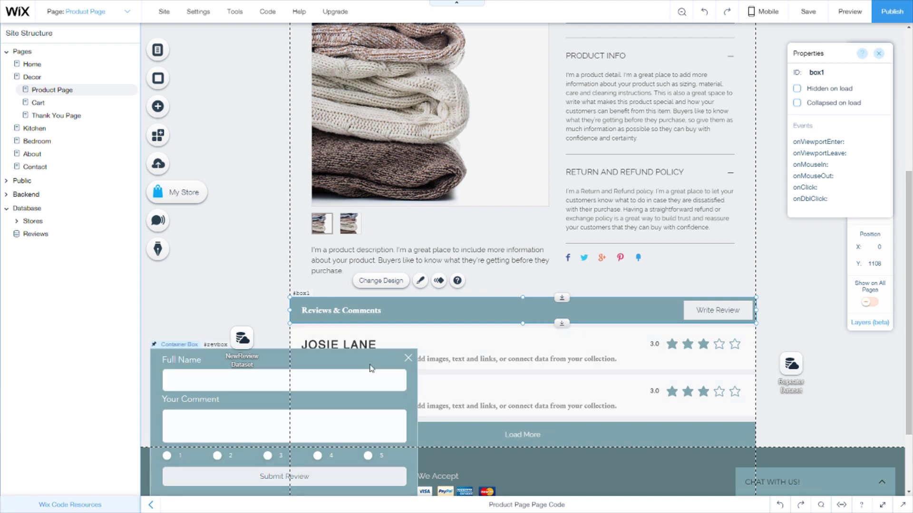
pyautogui.moveTo(252, 338); pyautogui.dragTo(252, 307)
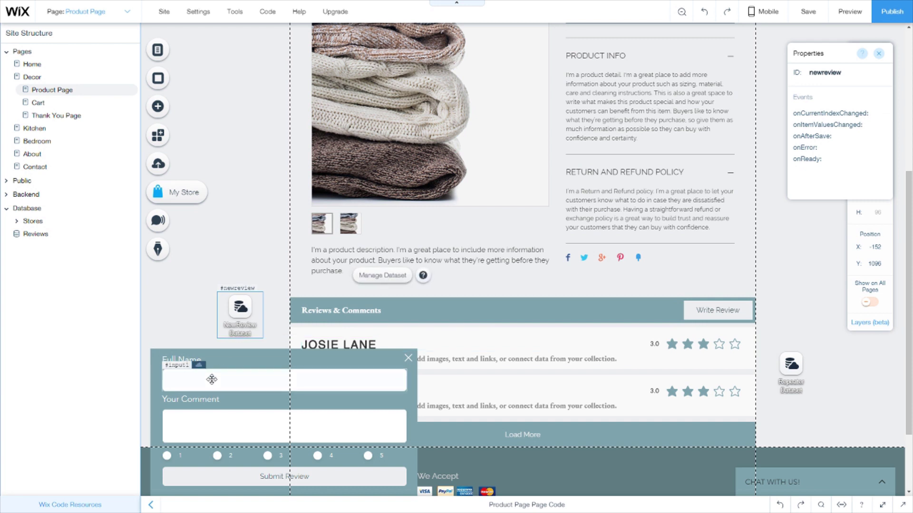
pyautogui.click(398, 399)
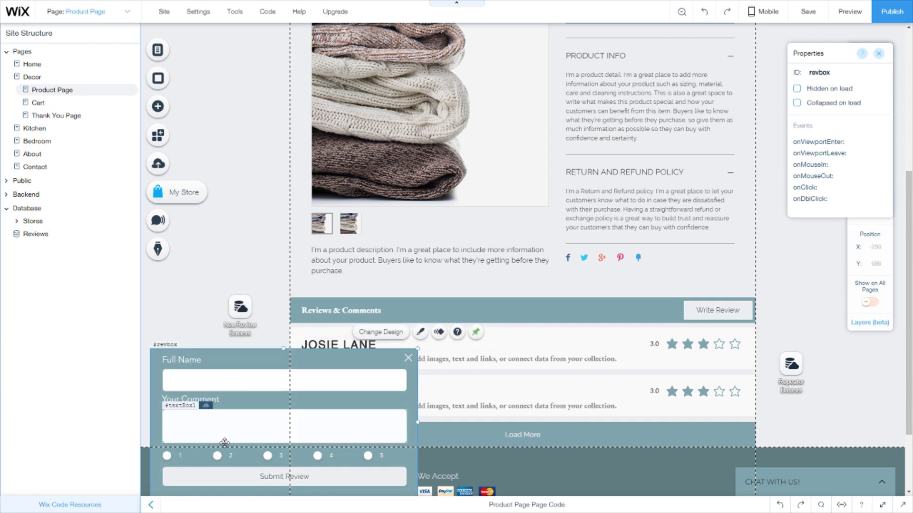
# Inspect the Full Name, Your Comment and rating inputs, then browse the User Input elements.
pyautogui.click(228, 382)
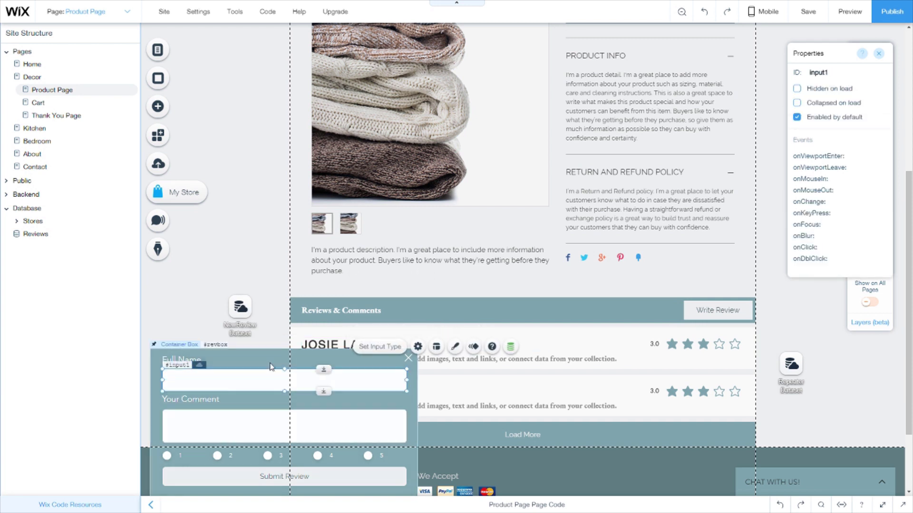
pyautogui.click(226, 418)
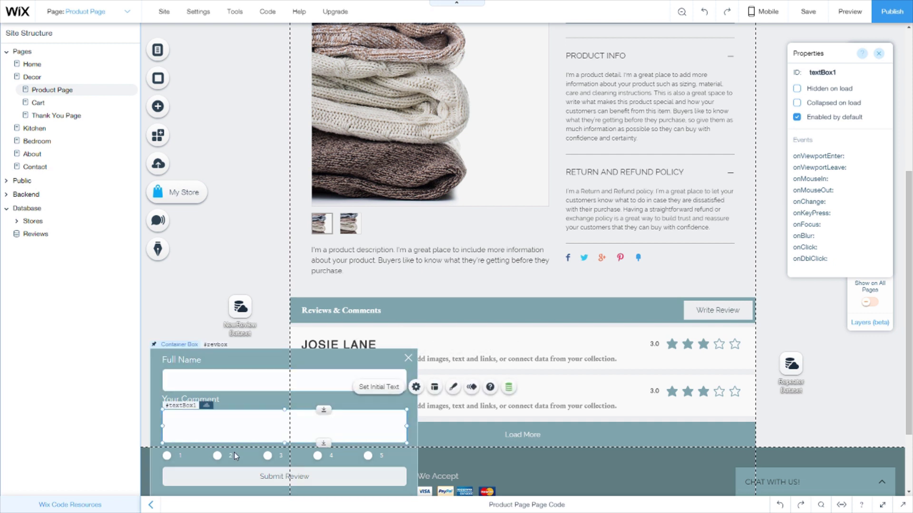
pyautogui.click(206, 456)
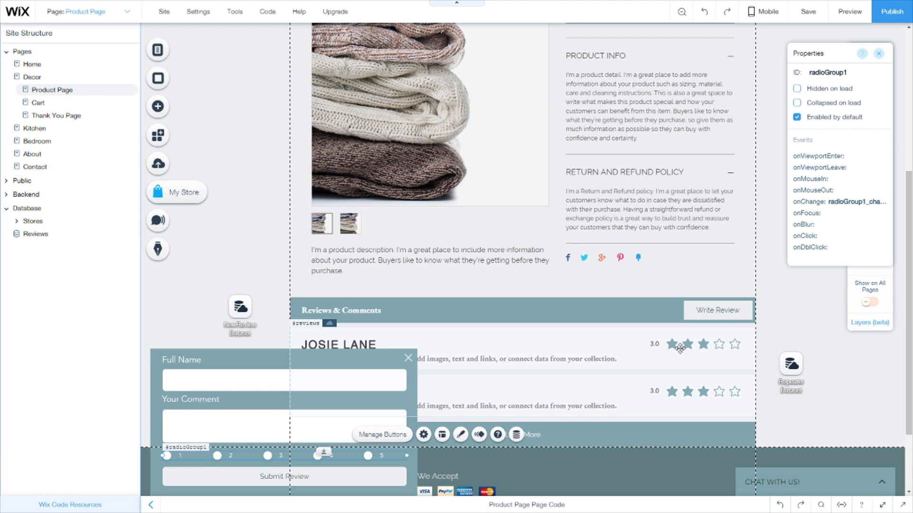
pyautogui.click(160, 116)
pyautogui.click(200, 67)
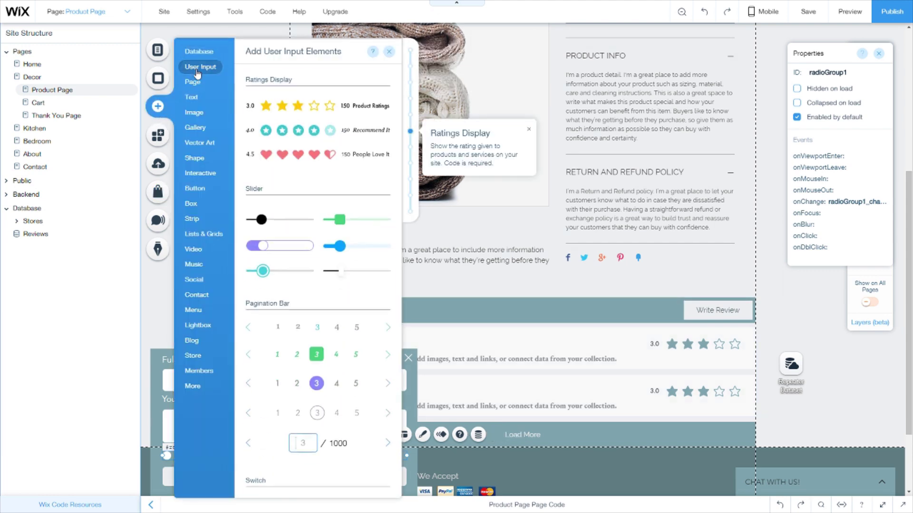
pyautogui.scroll(-1, 343, 190)
pyautogui.scroll(5, 339, 181)
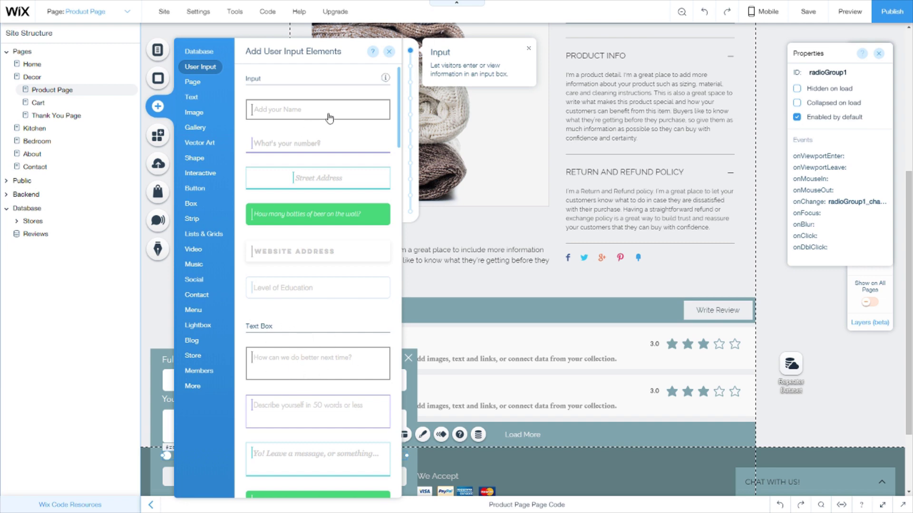
pyautogui.scroll(-5, 332, 142)
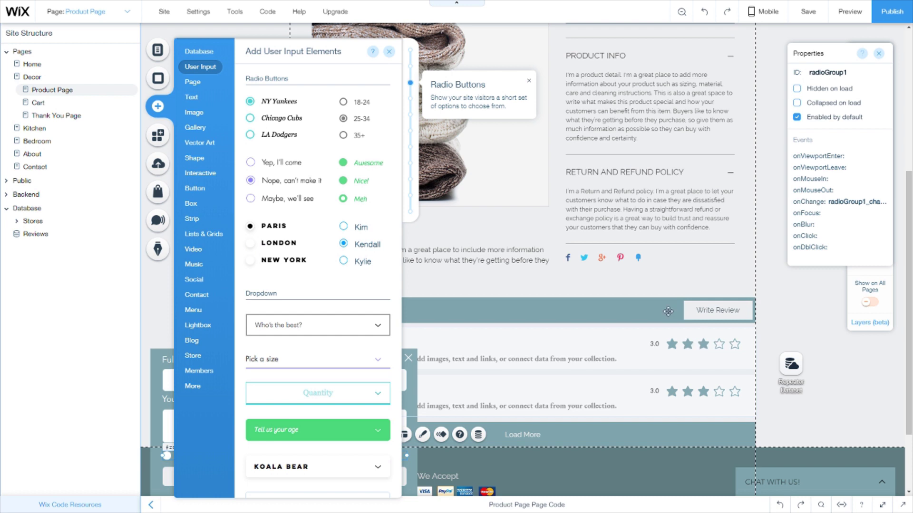
# Open the Full Name input's data settings and link the Your Comment box to ReviewerComment.
pyautogui.click(500, 302)
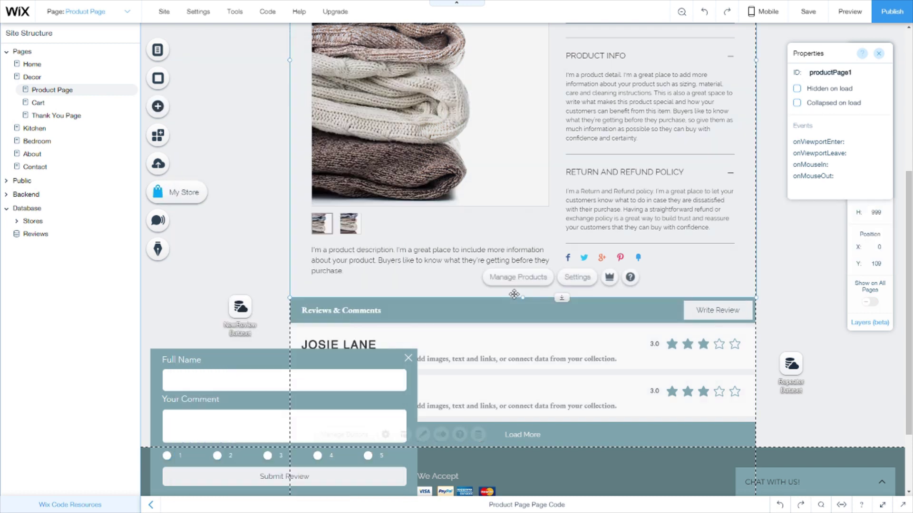
pyautogui.click(198, 375)
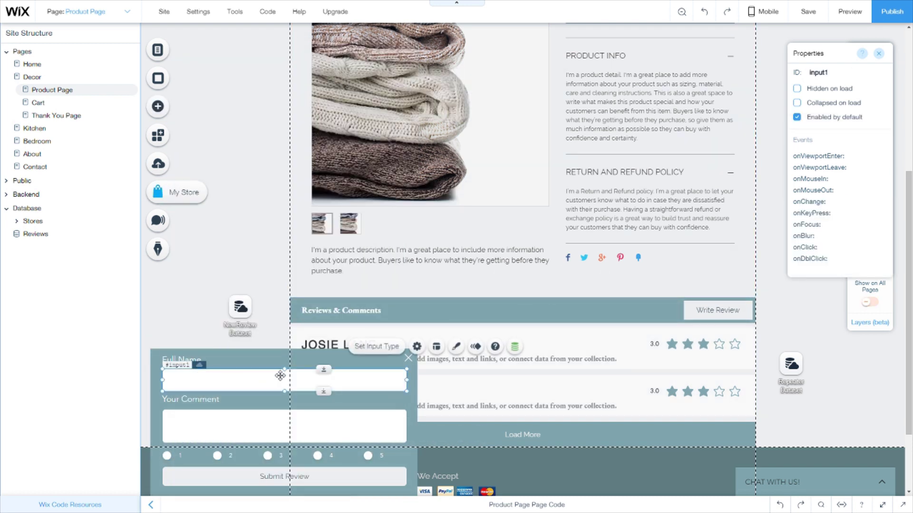
pyautogui.click(510, 347)
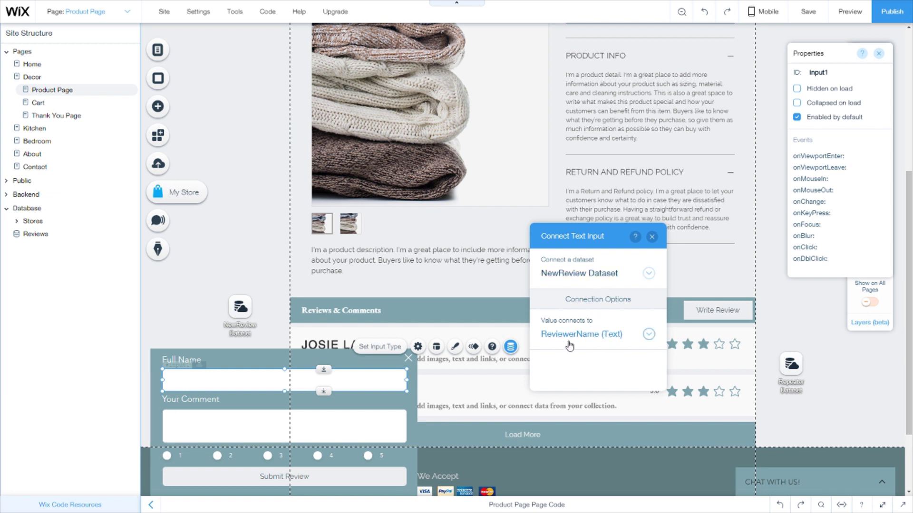
pyautogui.click(401, 420)
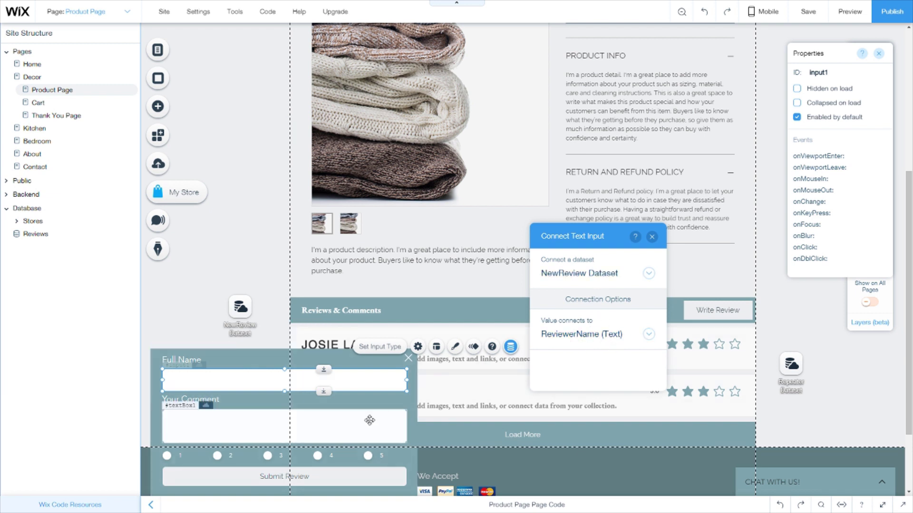
pyautogui.click(508, 387)
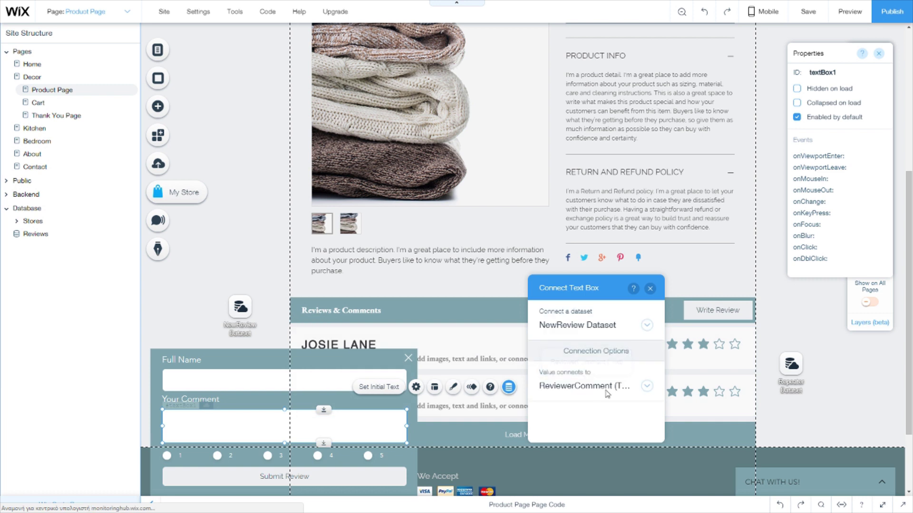
# Set the Submit Review button to submit entries to the NewReview Dataset.
pyautogui.click(390, 477)
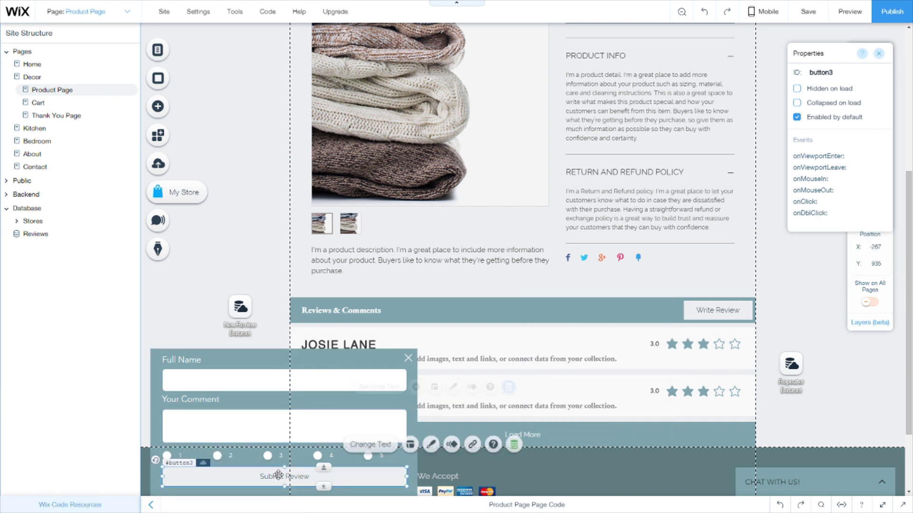
pyautogui.click(505, 445)
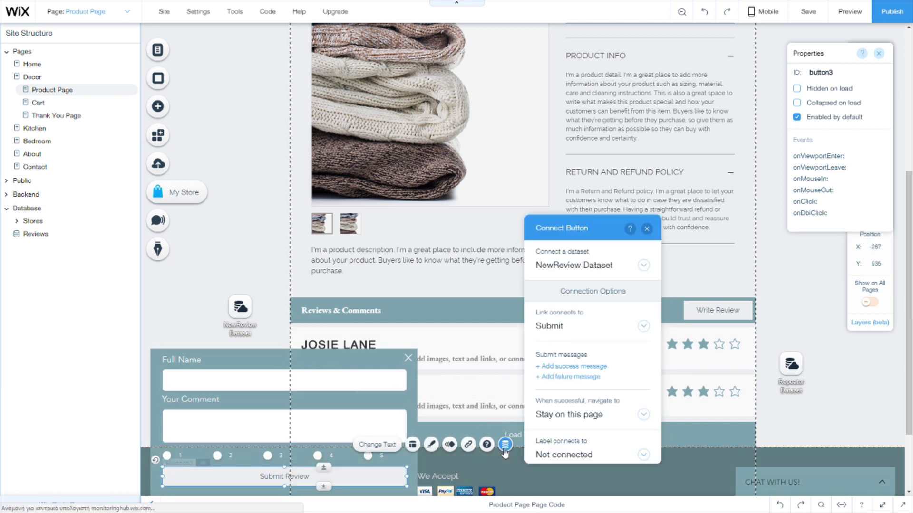
pyautogui.scroll(-1, 589, 434)
pyautogui.scroll(1, 590, 434)
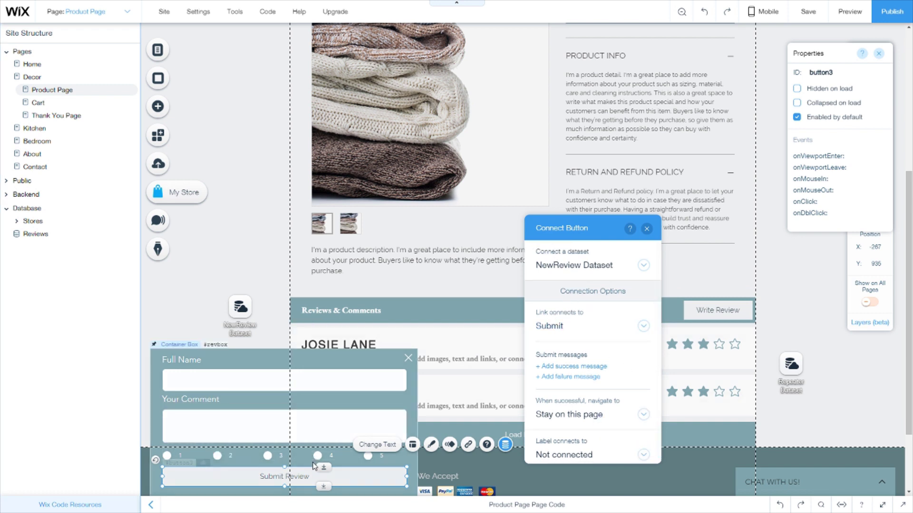
pyautogui.click(312, 447)
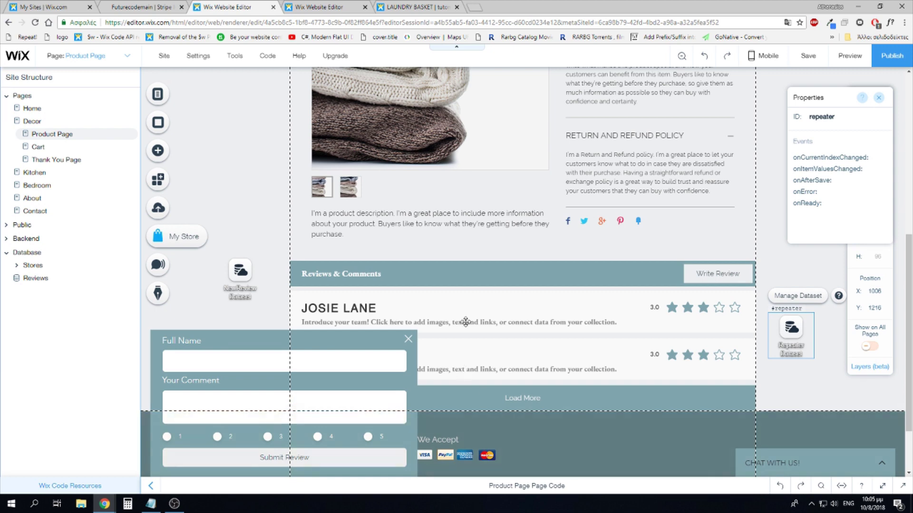
# Copy the product page widget's ID and enter #productPage1 as the generator's Product Page ID.
pyautogui.click(327, 8)
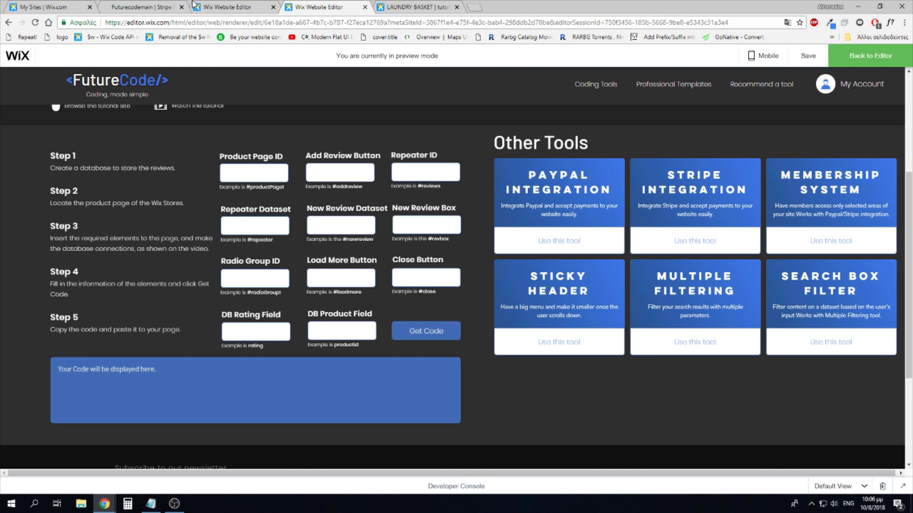
pyautogui.click(214, 7)
pyautogui.scroll(8, 584, 292)
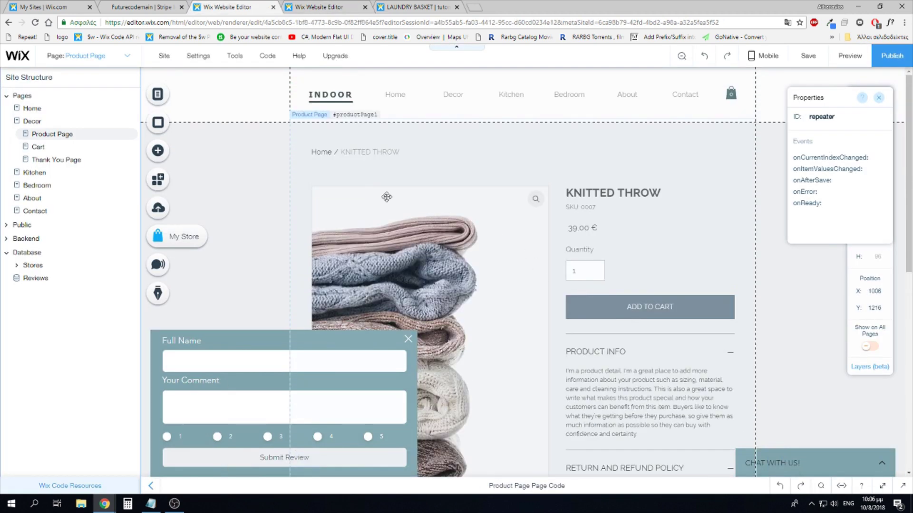
pyautogui.click(483, 240)
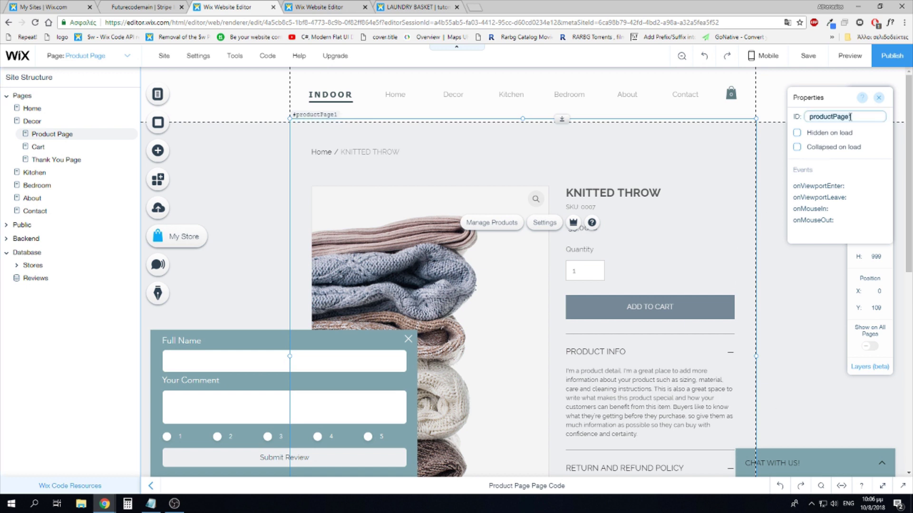
pyautogui.click(768, 288)
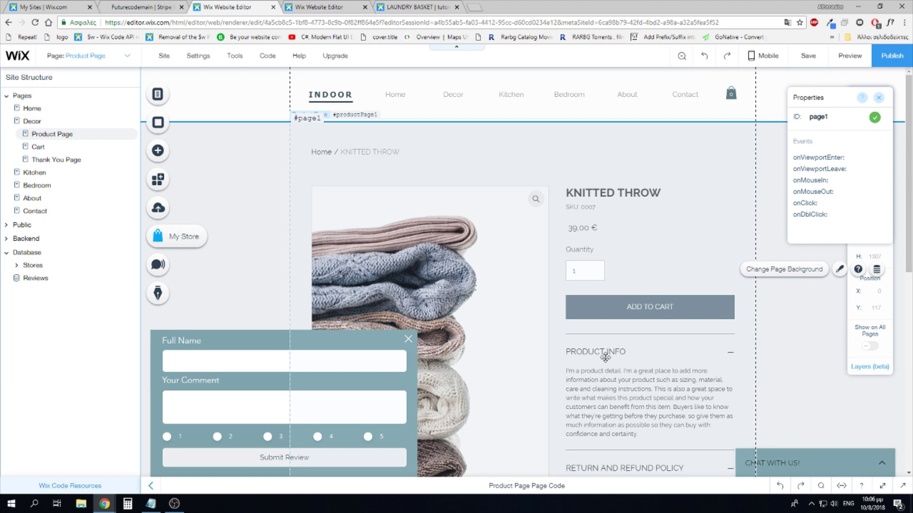
pyautogui.click(569, 256)
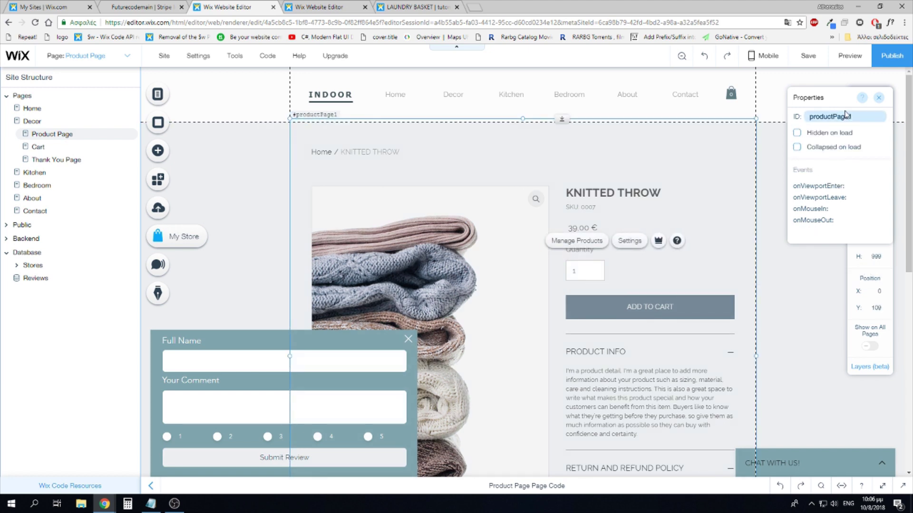
pyautogui.click(292, 5)
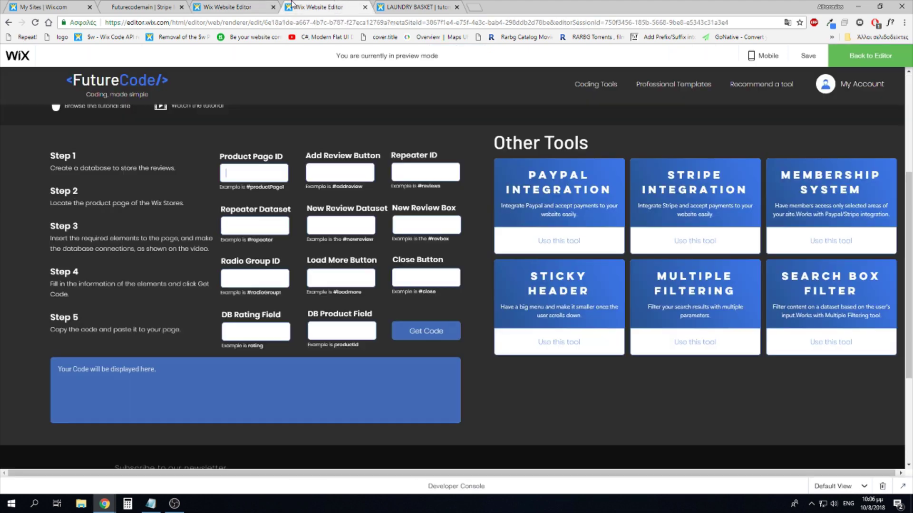
pyautogui.click(256, 167)
pyautogui.write('#')
pyautogui.write('productPage1')
# Copy the Write Review button's ID and enter #addreview as the Add Review Button ID.
pyautogui.click(238, 7)
pyautogui.scroll(-5, 723, 369)
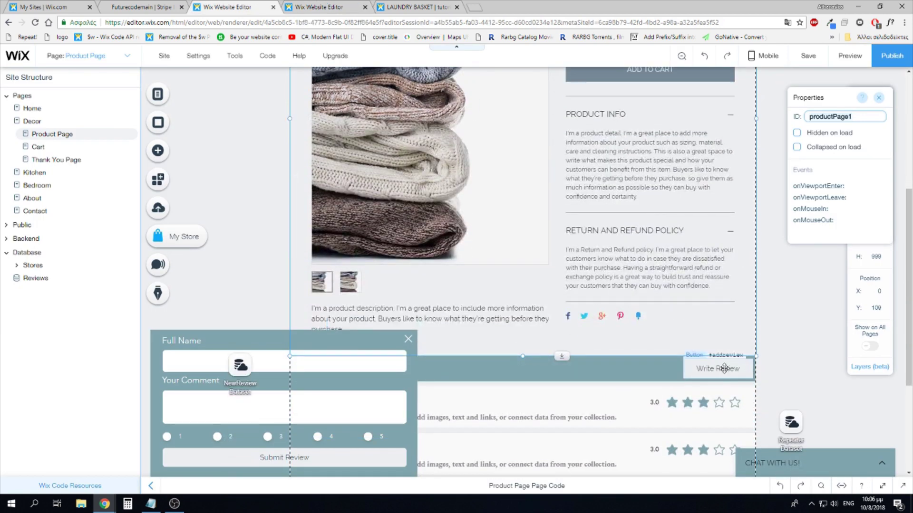
pyautogui.click(717, 369)
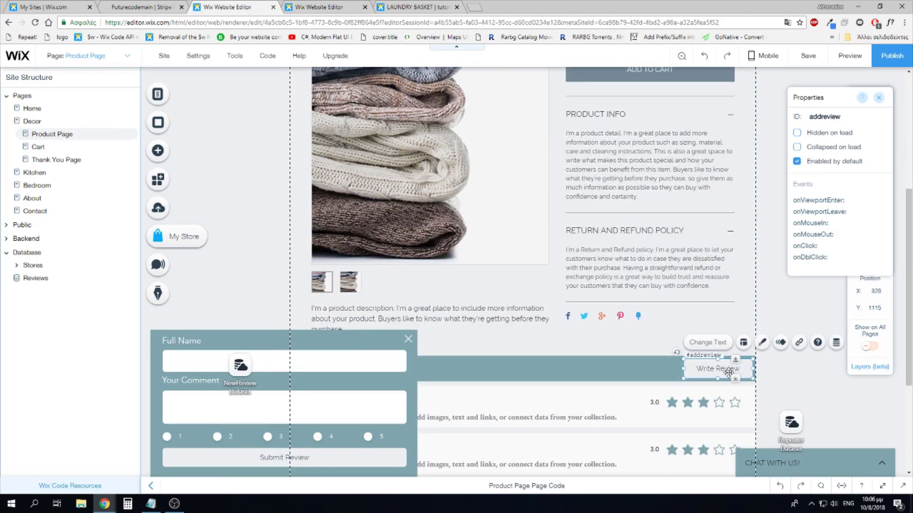
pyautogui.click(808, 118)
pyautogui.hotkey('ctrl', 'c')
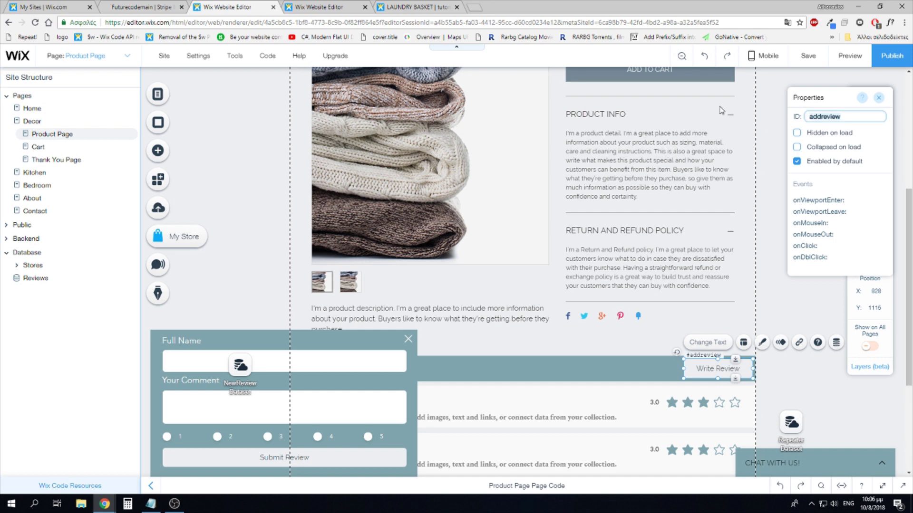
pyautogui.click(323, 6)
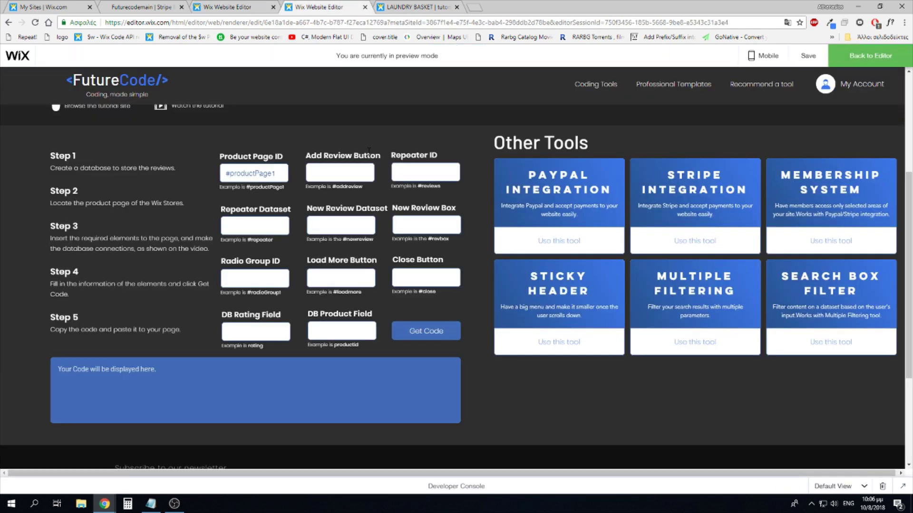
pyautogui.click(336, 169)
pyautogui.write('#')
pyautogui.hotkey('ctrl', 'v')
# Toggle the reviews repeater's Hidden on load setting and enter #reviews as the Repeater ID.
pyautogui.click(232, 6)
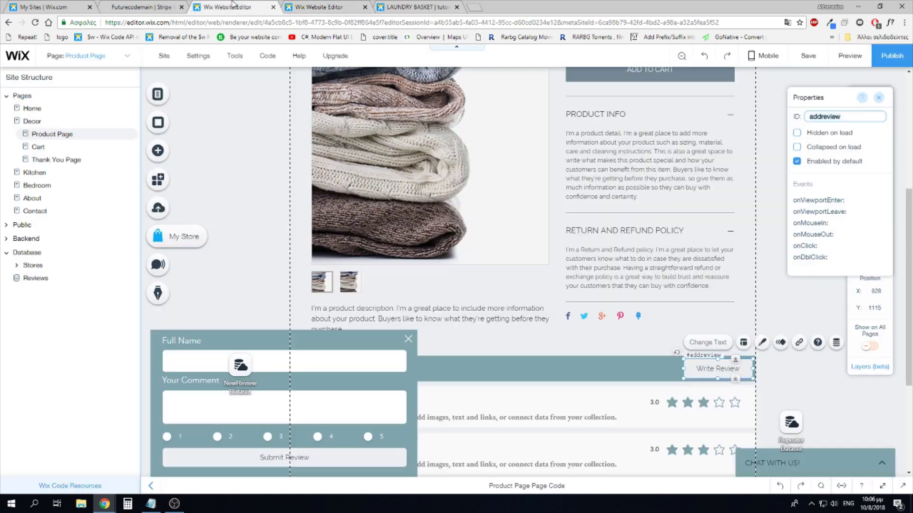
pyautogui.scroll(-3, 538, 296)
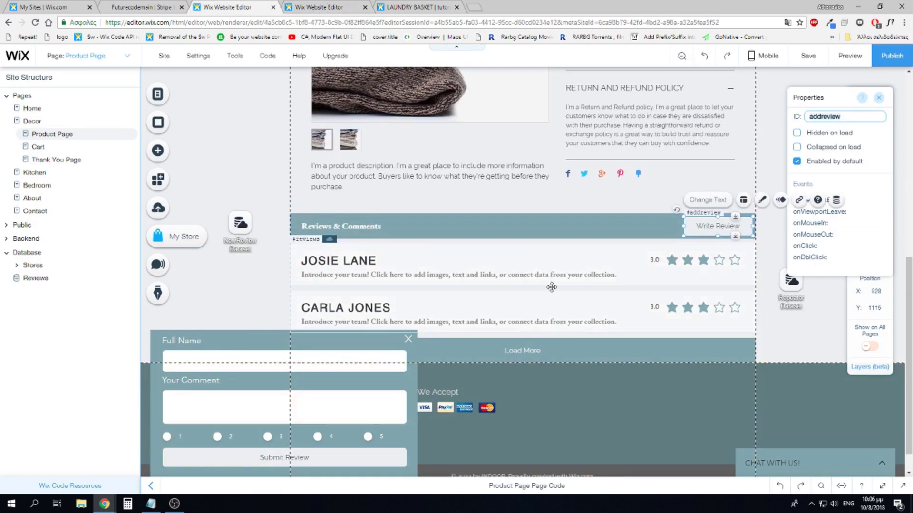
pyautogui.click(486, 283)
pyautogui.click(825, 138)
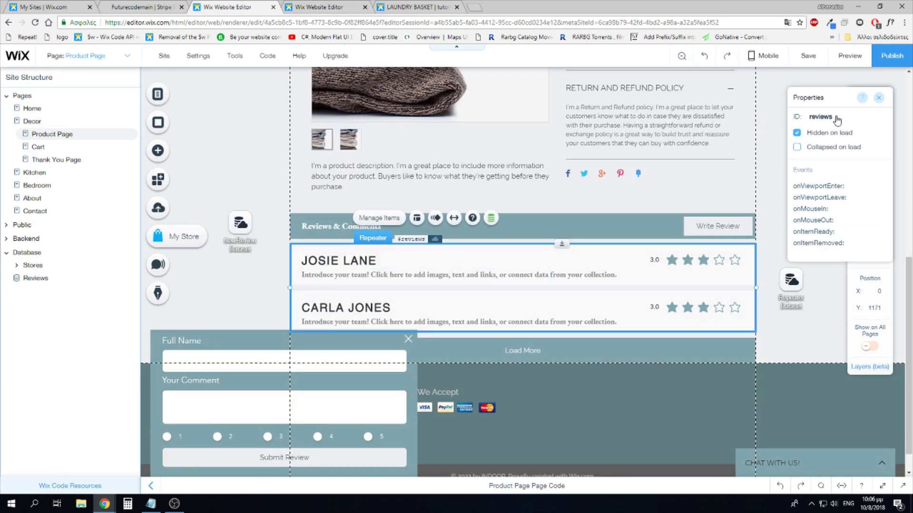
pyautogui.click(833, 139)
pyautogui.click(833, 140)
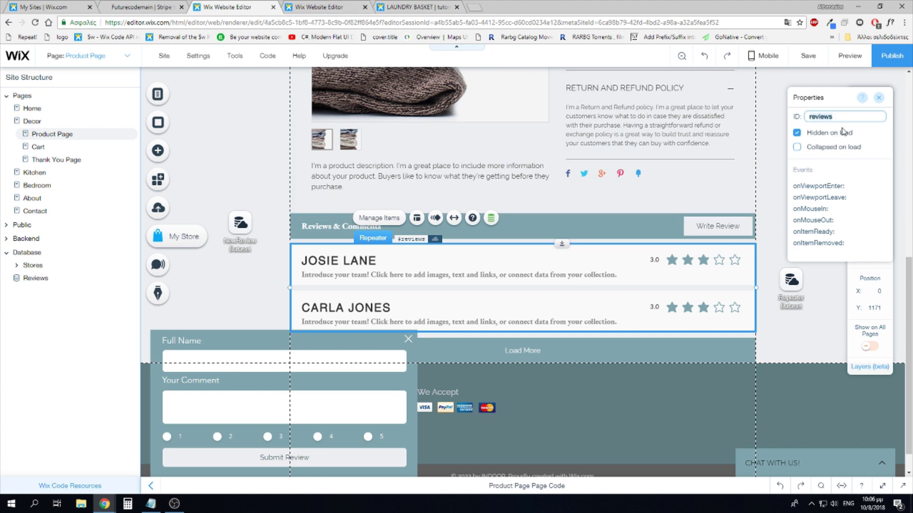
pyautogui.hotkey('ctrl', 'Tab')
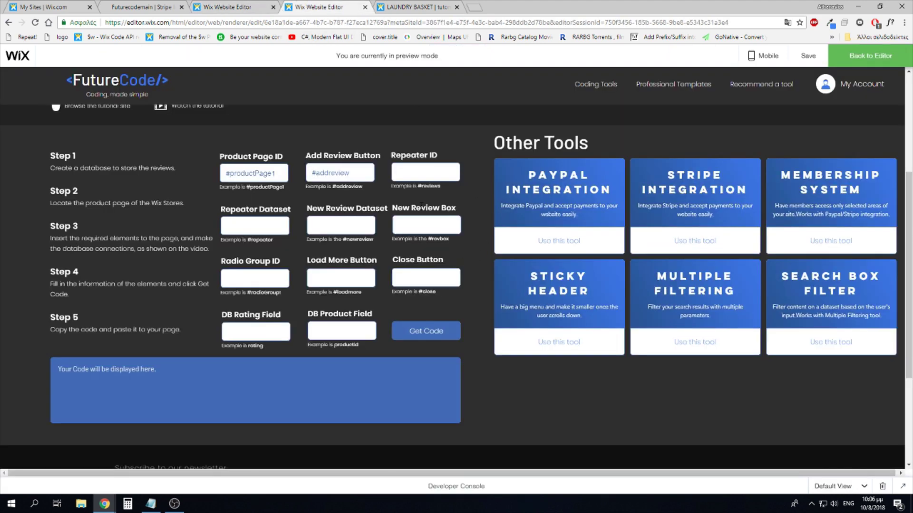
pyautogui.click(411, 170)
pyautogui.write('#reviews')
pyautogui.click(270, 220)
# Get the Repeater Dataset's ID and enter #repeater in the generator.
pyautogui.click(262, 4)
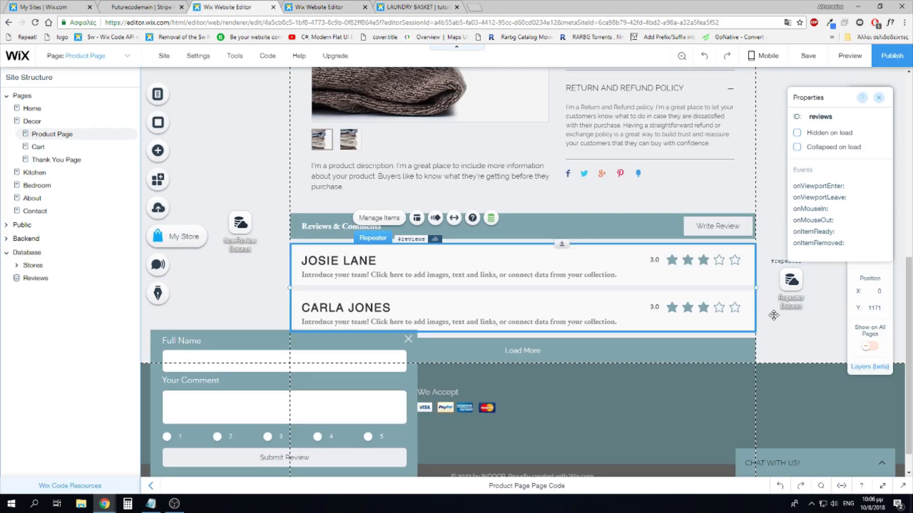
pyautogui.click(801, 288)
pyautogui.doubleClick(800, 288)
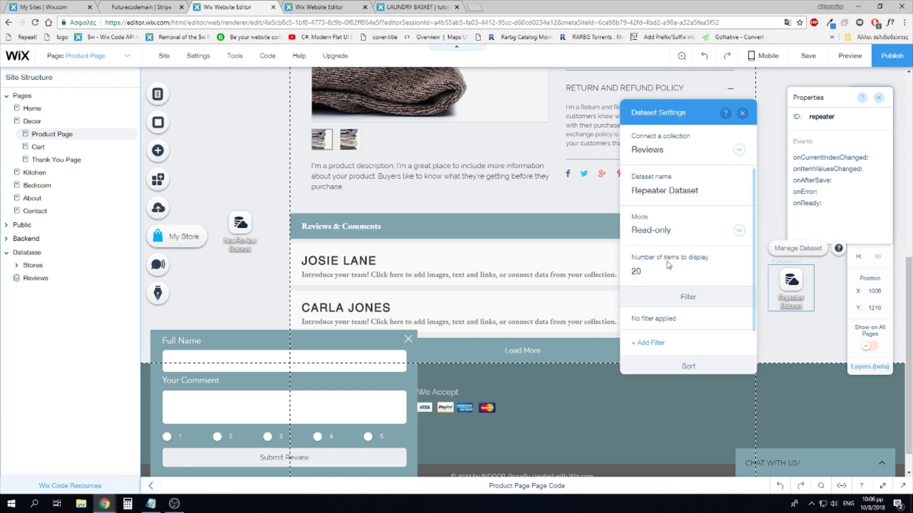
pyautogui.click(836, 117)
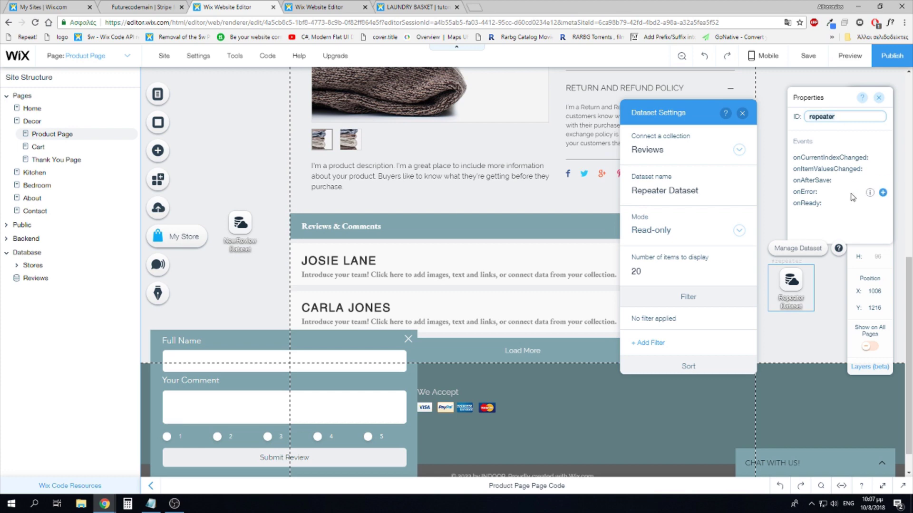
pyautogui.click(298, 7)
pyautogui.write('#repeater')
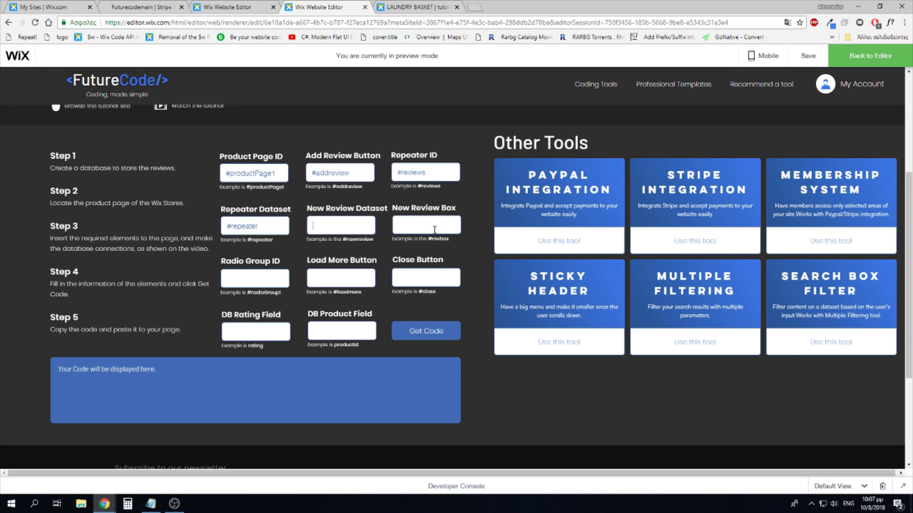
pyautogui.click(236, 6)
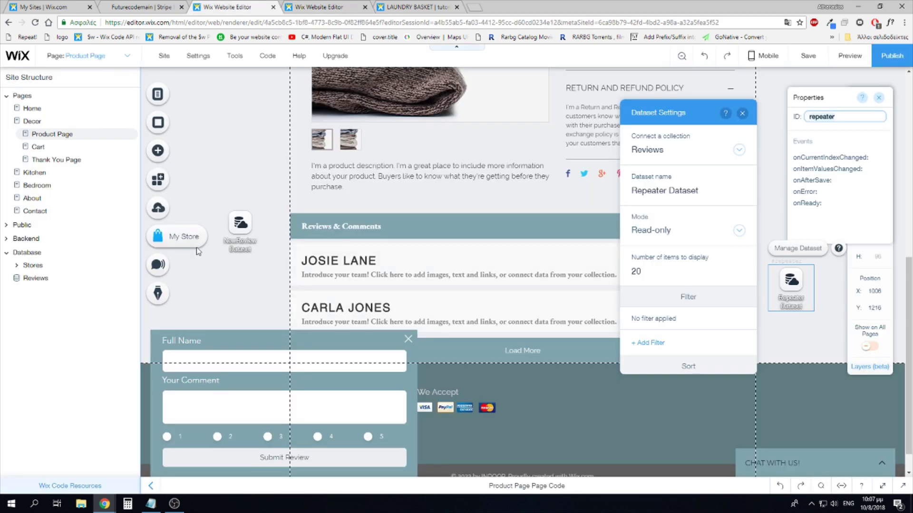
# Copy the NewReview Dataset's ID and enter #newreview as the New Review Dataset ID.
pyautogui.click(240, 238)
pyautogui.click(381, 215)
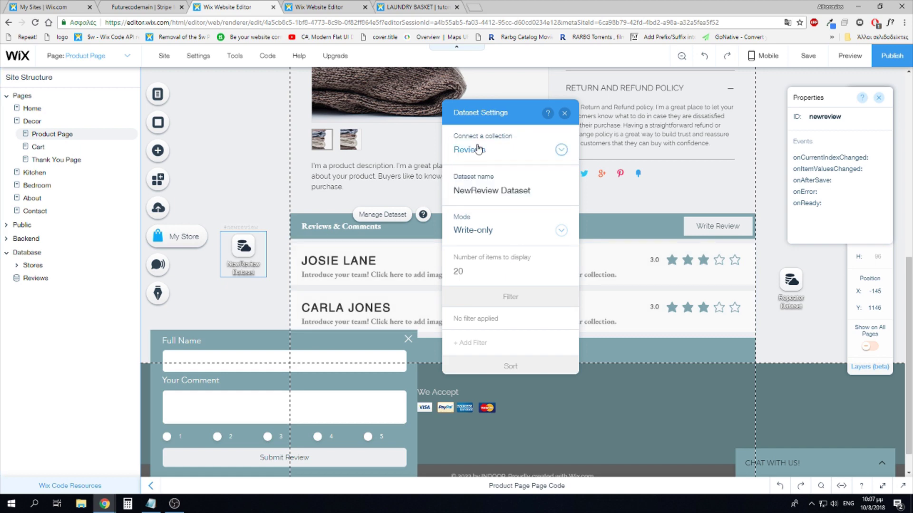
pyautogui.click(327, 6)
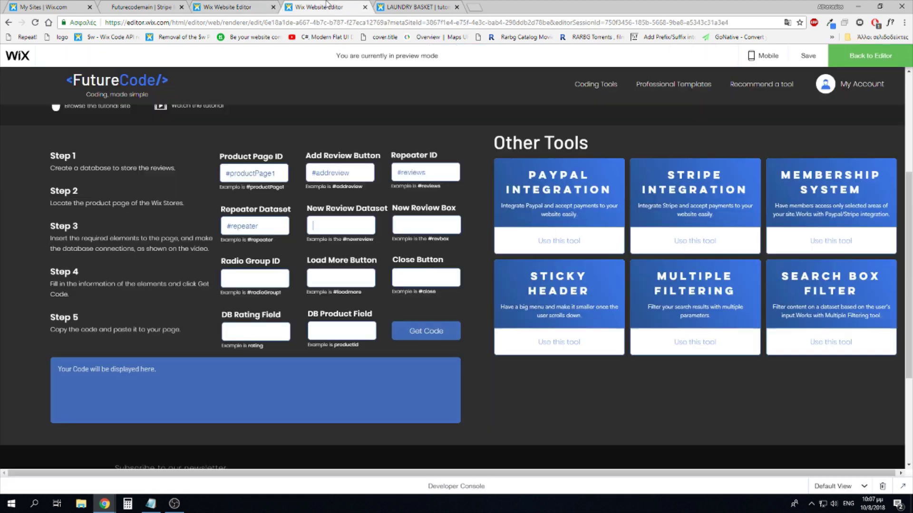
pyautogui.click(362, 219)
pyautogui.write('newreview')
pyautogui.click(312, 226)
pyautogui.write('#')
pyautogui.click(411, 231)
# Copy the review box's ID and paste it as #revbox into New Review Box.
pyautogui.hotkey('ctrl', 'shift', 'Tab')
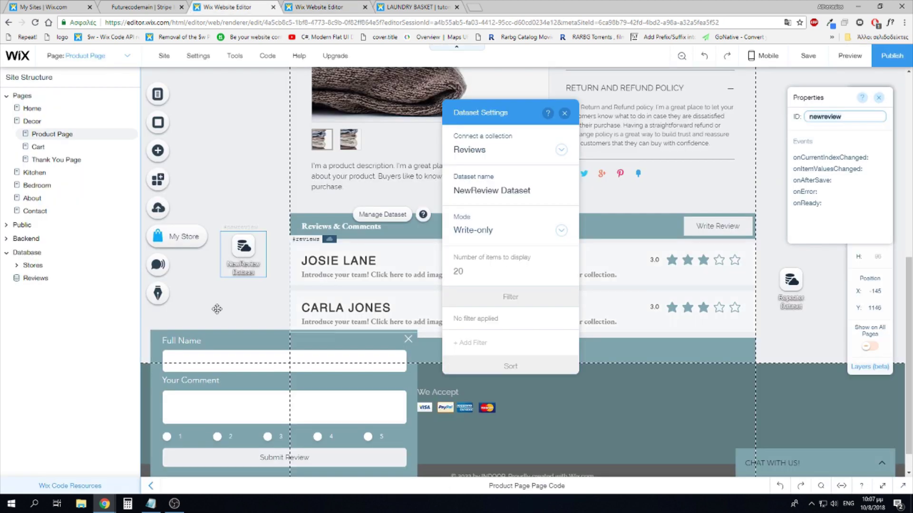
pyautogui.click(180, 346)
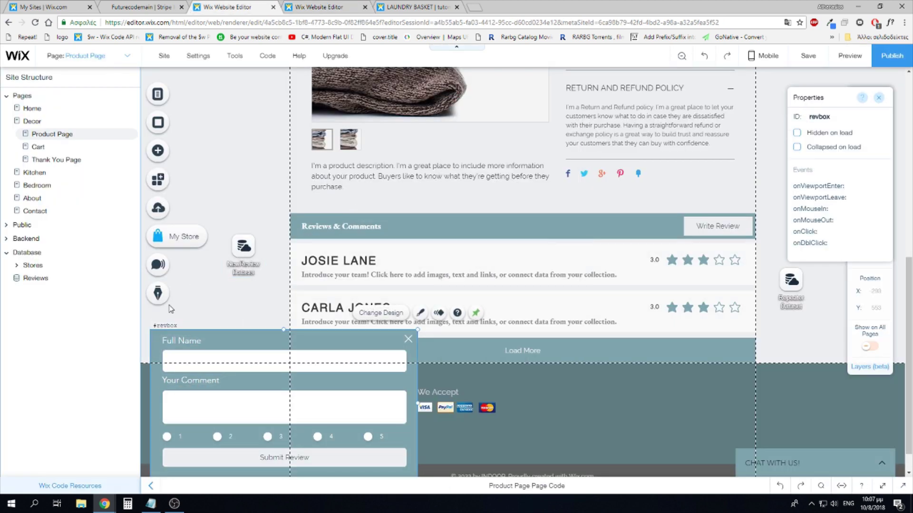
pyautogui.click(827, 116)
pyautogui.hotkey('ctrl', 'c')
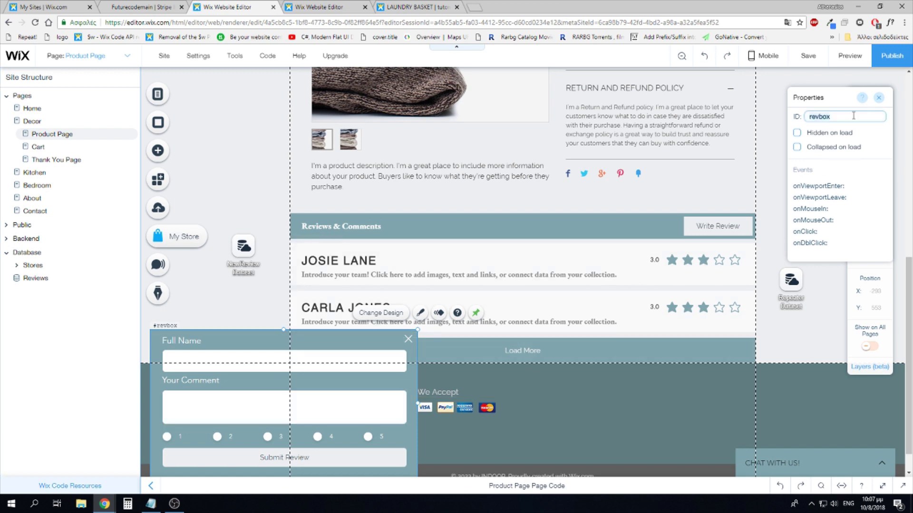
pyautogui.click(328, 6)
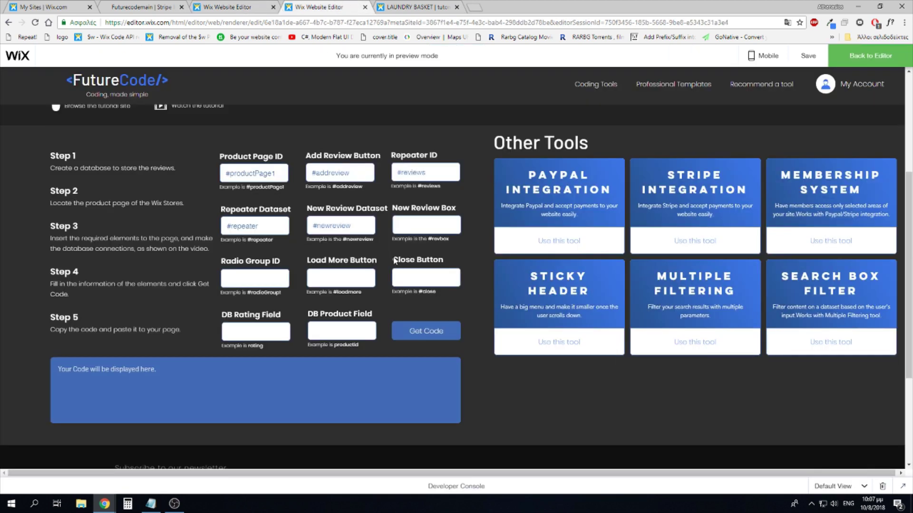
pyautogui.write('#')
pyautogui.hotkey('ctrl', 'v')
# Copy the rating radio group's ID and enter #radioGroup1 as the Radio Group ID.
pyautogui.click(227, 7)
pyautogui.click(245, 443)
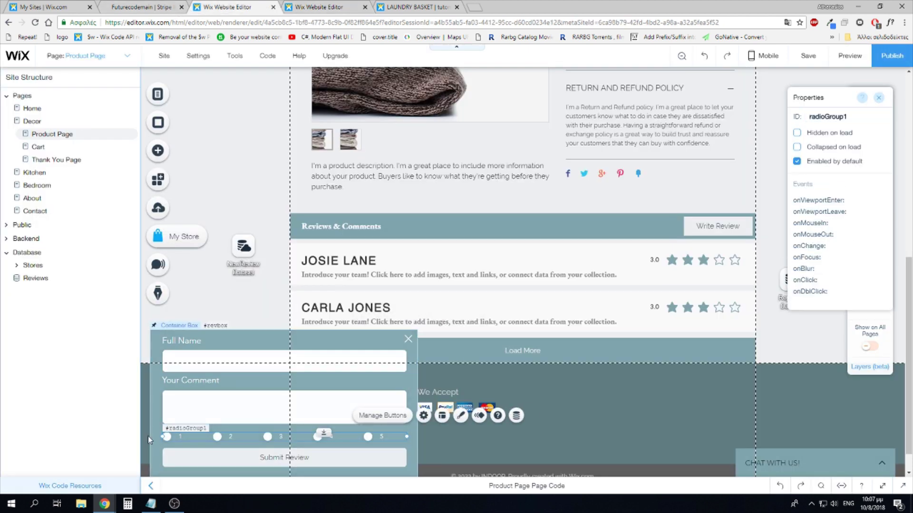
pyautogui.click(837, 117)
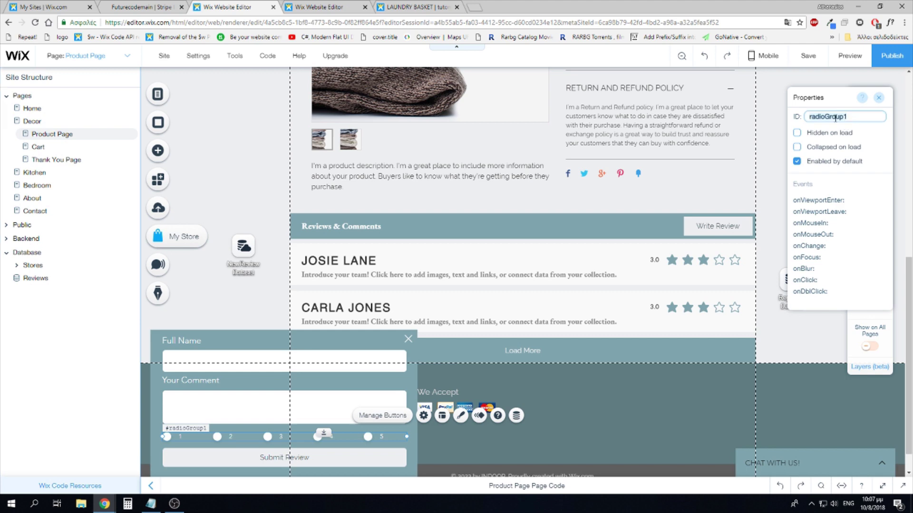
pyautogui.hotkey('ctrl', 'c')
pyautogui.hotkey('ctrl', 'Tab')
pyautogui.click(259, 281)
pyautogui.hotkey('ctrl', 'v')
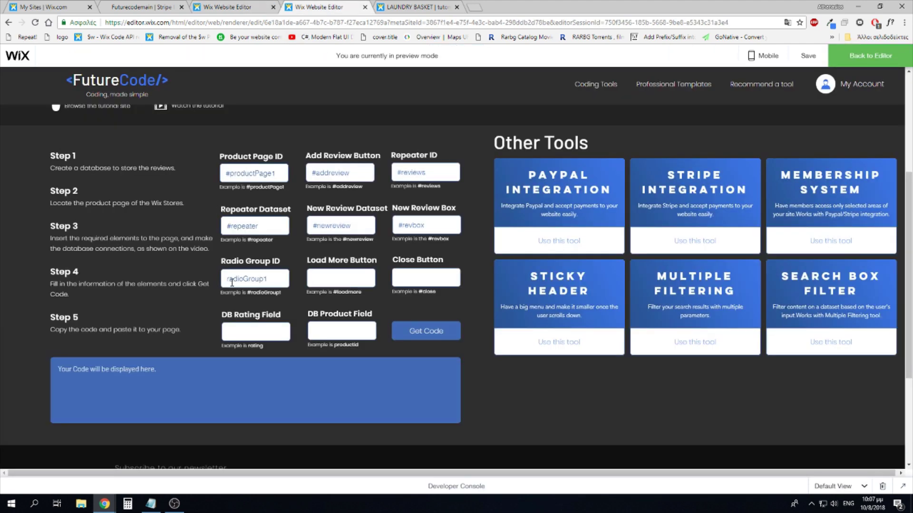
pyautogui.write('#')
# Copy the Load More button's ID and enter #loadmore in the Load More Button field.
pyautogui.hotkey('ctrl', 'shift', 'Tab')
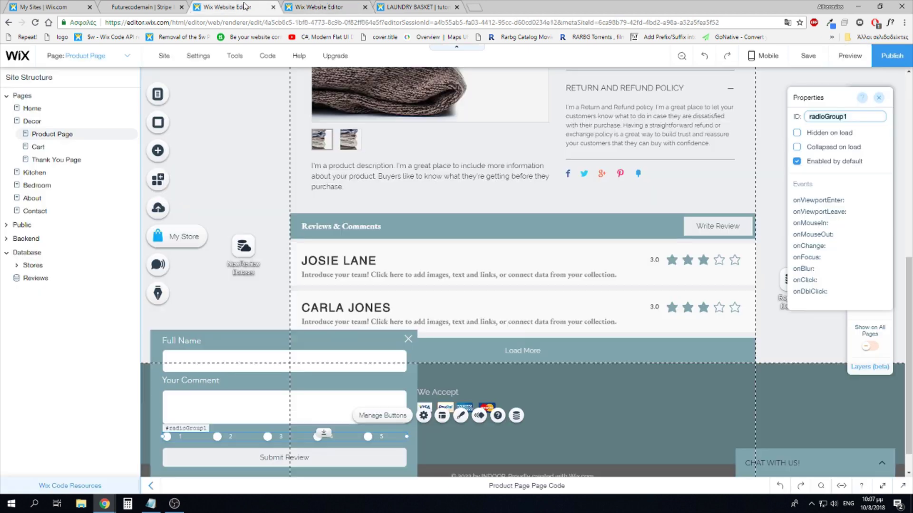
pyautogui.scroll(-1, 521, 335)
pyautogui.click(609, 329)
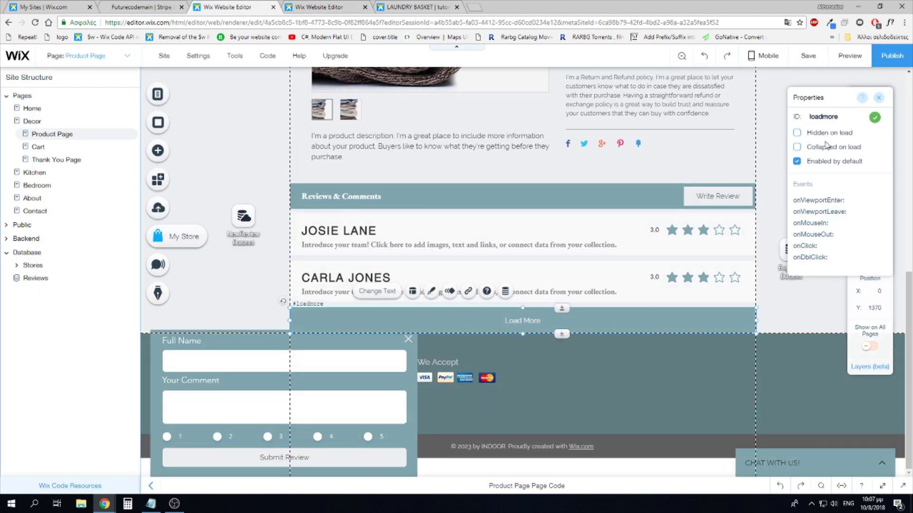
pyautogui.click(830, 117)
pyautogui.hotkey('ctrl', 'c')
pyautogui.click(345, 6)
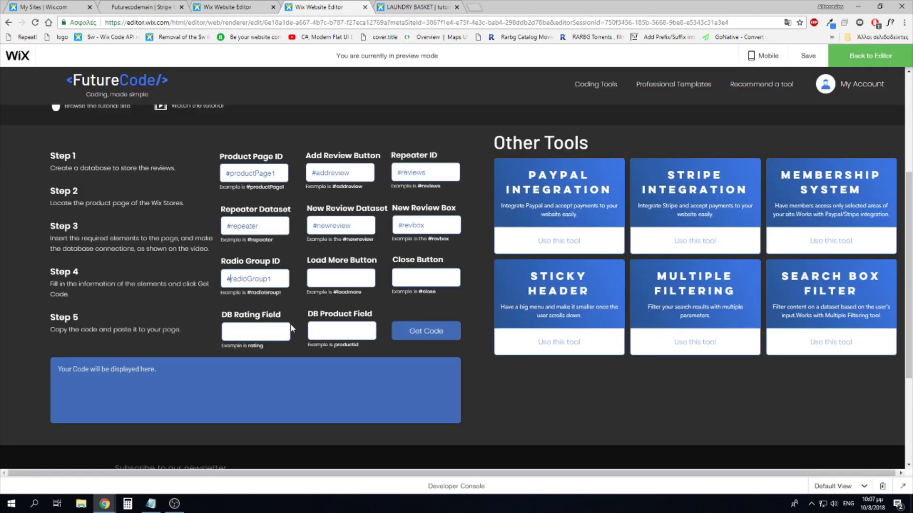
pyautogui.click(341, 279)
pyautogui.write('#')
pyautogui.hotkey('ctrl', 'v')
# Copy the review form close icon's ID for the generator's Close Button field.
pyautogui.click(251, 6)
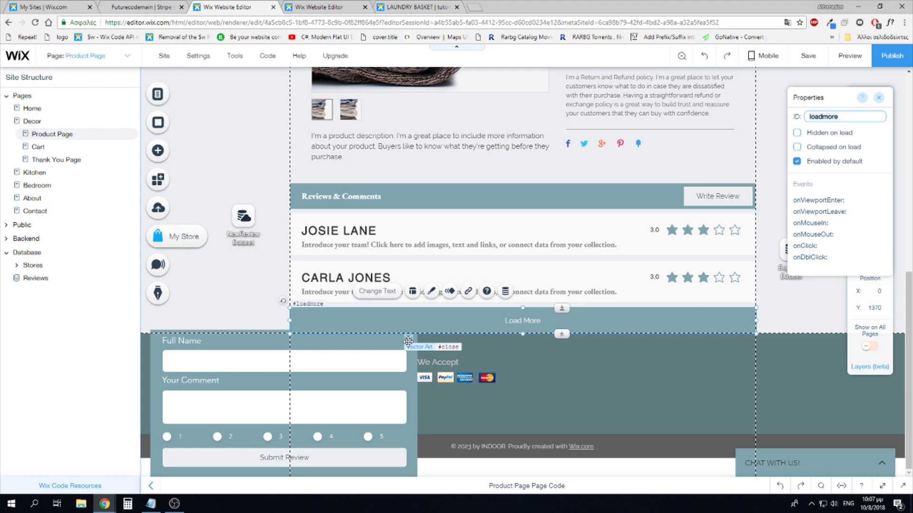
pyautogui.click(408, 341)
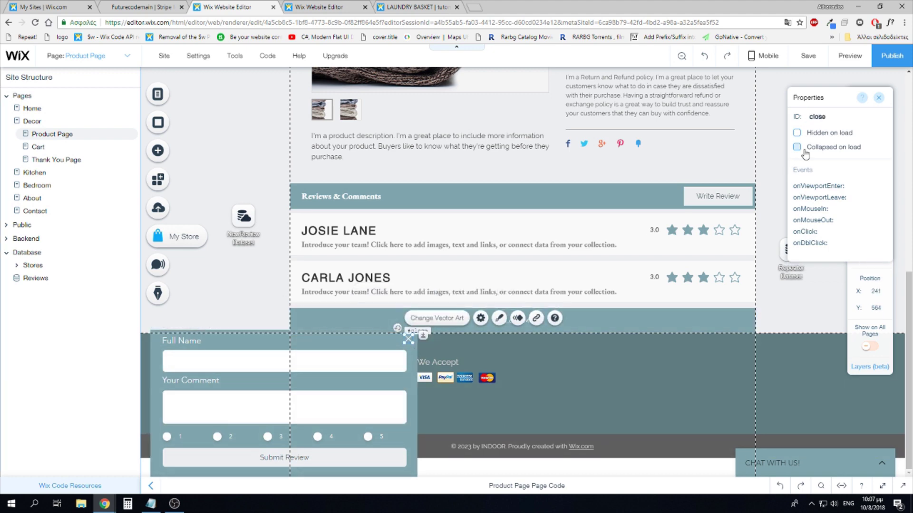
pyautogui.click(825, 115)
pyautogui.hotkey('ctrl', 'c')
pyautogui.click(328, 6)
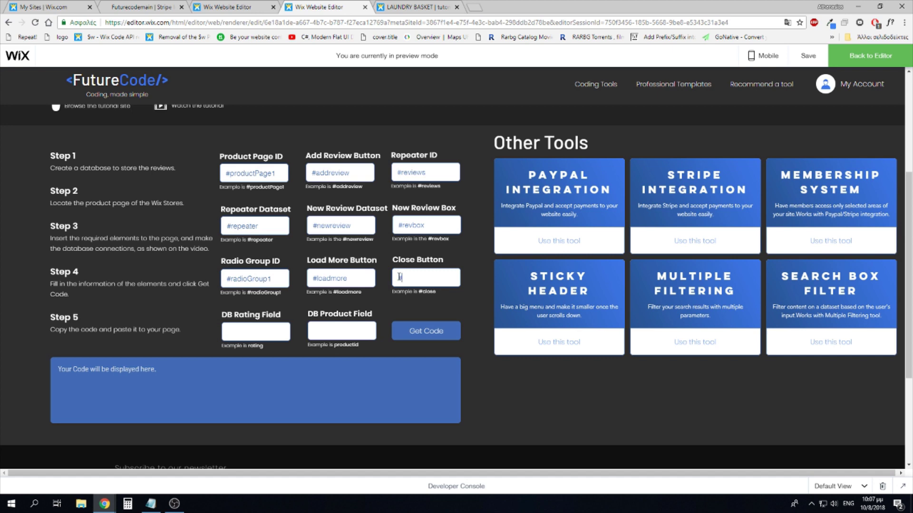
# Enter #close into the generator's Close Button field.
pyautogui.write('#')
pyautogui.hotkey('ctrl', 'v')
pyautogui.hotkey('ctrl', 'shift', 'Tab')
pyautogui.hotkey('ctrl', 'Tab')
# Copy the Ratings field key 'ratings' from the Reviews collection into DB Rating Field.
pyautogui.click(227, 6)
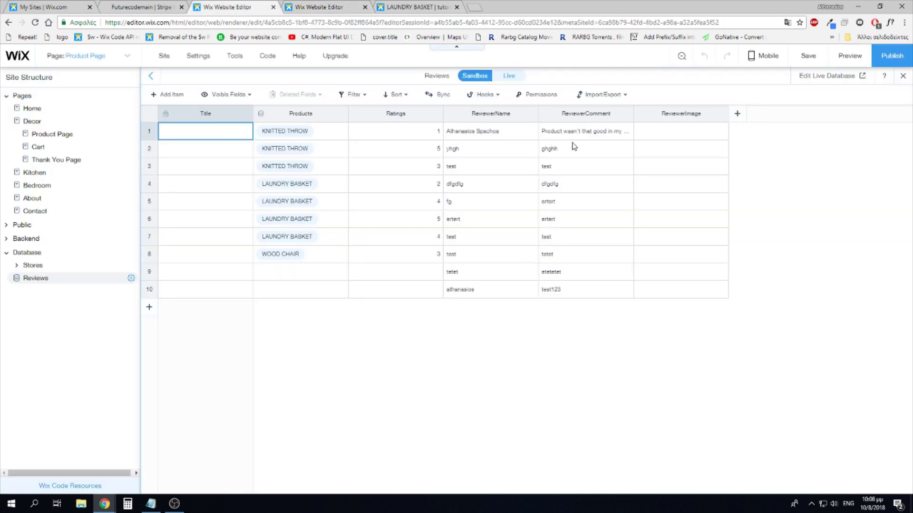
pyautogui.click(405, 118)
pyautogui.click(426, 213)
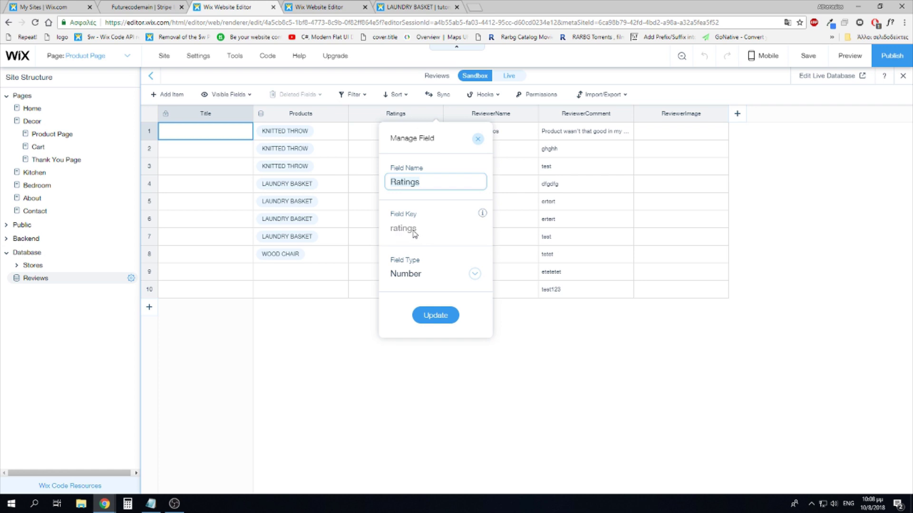
pyautogui.doubleClick(413, 233)
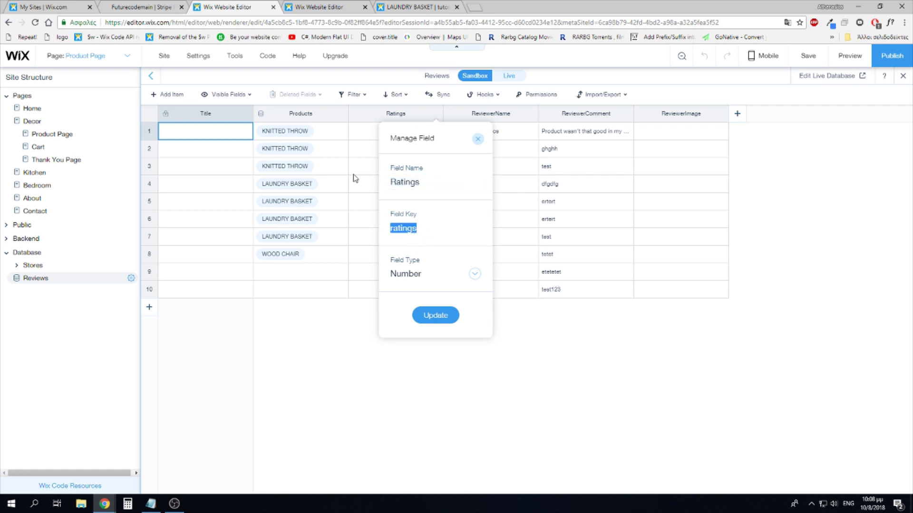
pyautogui.click(331, 6)
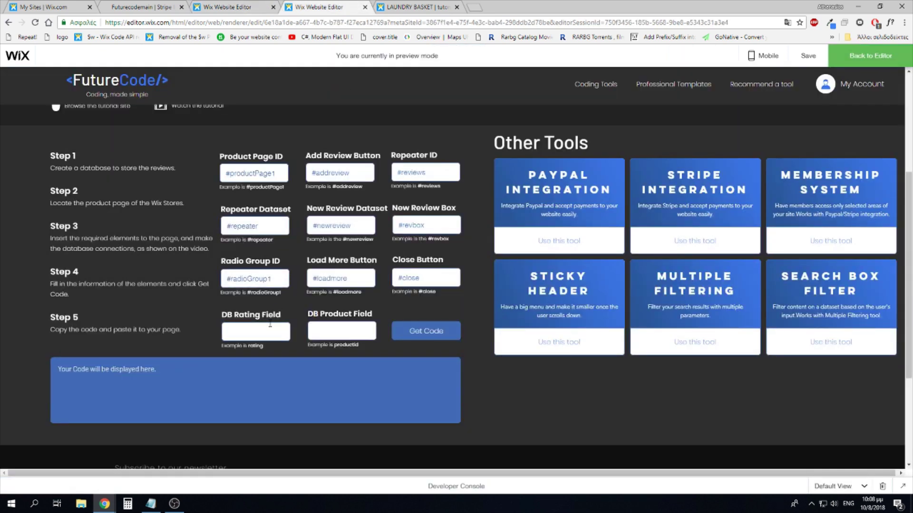
pyautogui.hotkey('ctrl', 'v')
pyautogui.moveTo(254, 336); pyautogui.dragTo(226, 336)
pyautogui.click(297, 327)
# Copy the Products field key 'productid' from the Reviews collection into DB Product Field.
pyautogui.click(233, 7)
pyautogui.click(314, 120)
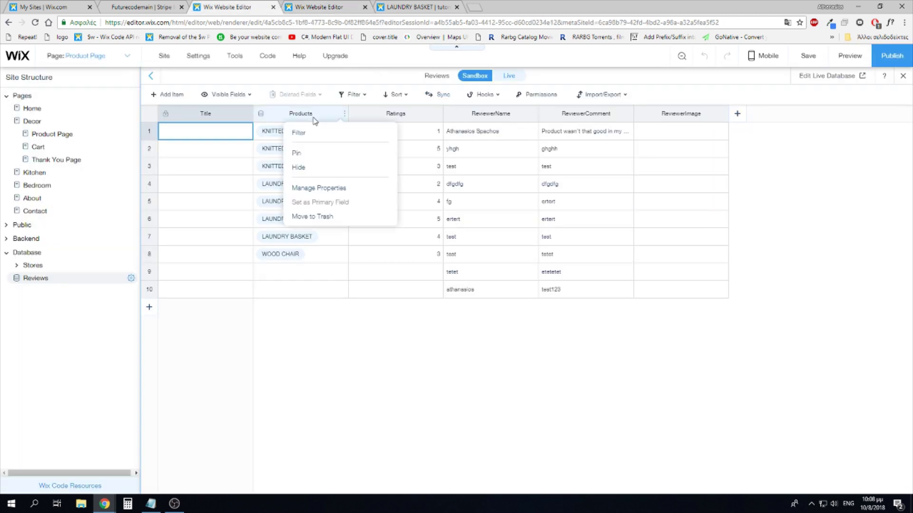
pyautogui.click(330, 188)
pyautogui.doubleClick(341, 230)
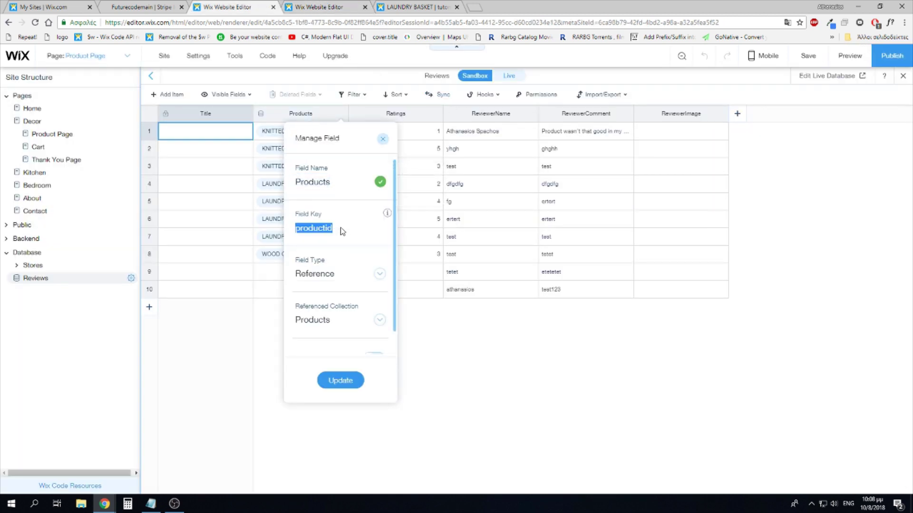
pyautogui.hotkey('ctrl', 'Tab')
pyautogui.click(359, 337)
pyautogui.hotkey('ctrl', 'v')
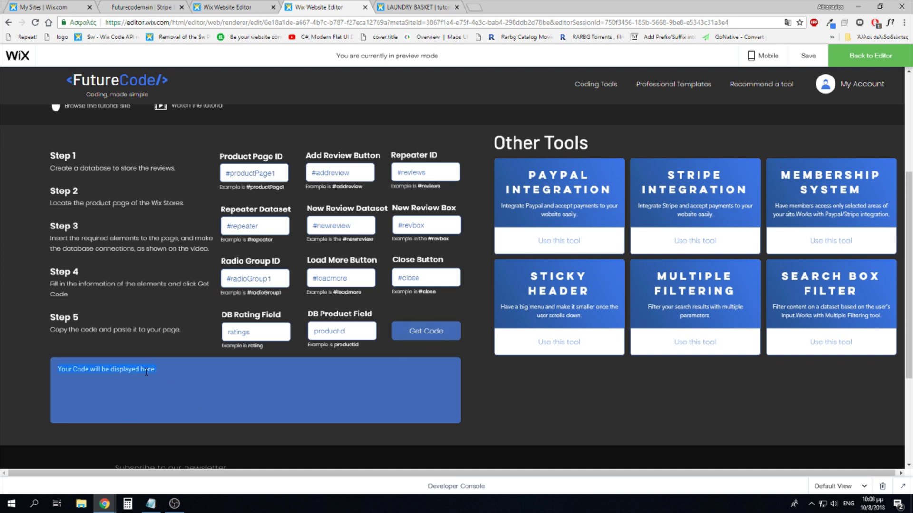
# Close the Reviews database view, check the Product Page code, then collapse the code panel.
pyautogui.click(259, 6)
pyautogui.click(902, 76)
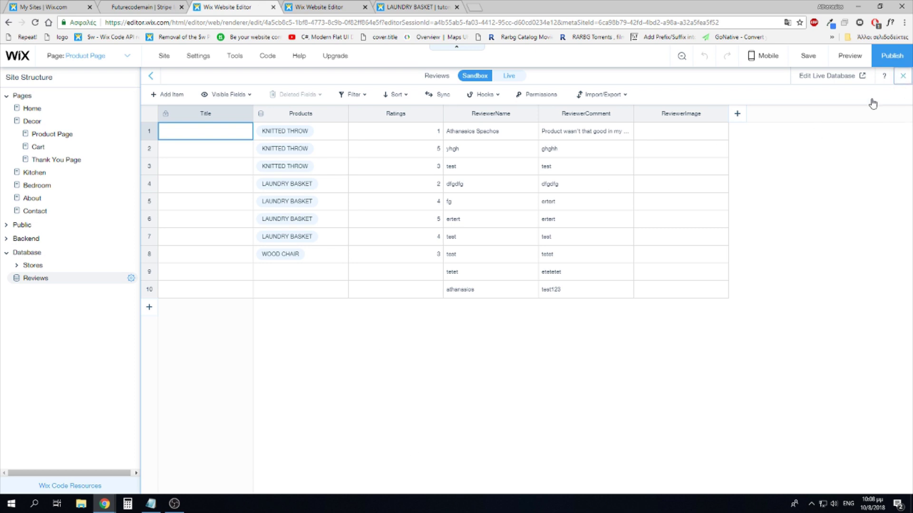
pyautogui.click(552, 492)
pyautogui.hotkey('ctrl', 'a')
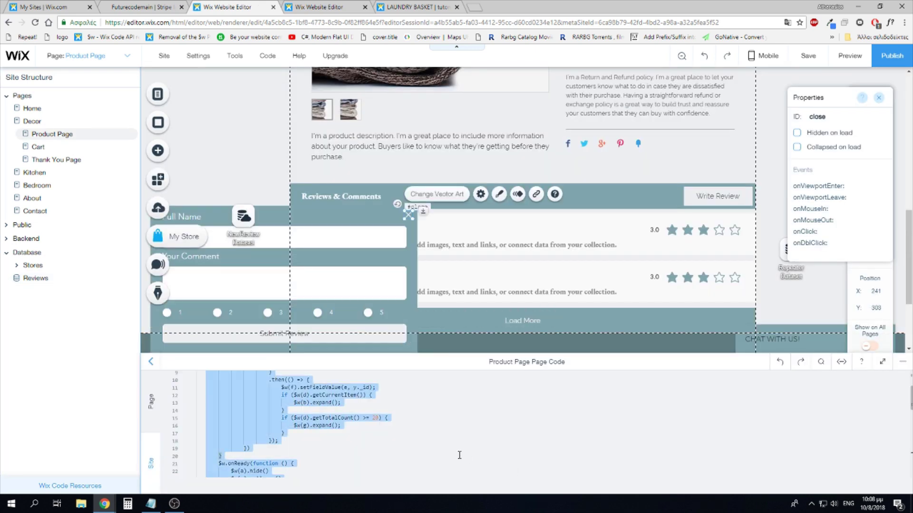
pyautogui.click(366, 435)
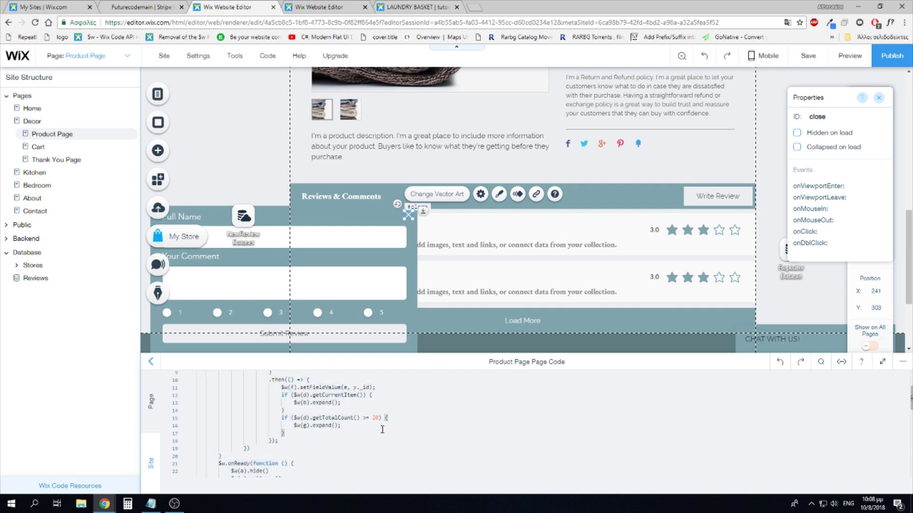
pyautogui.click(465, 365)
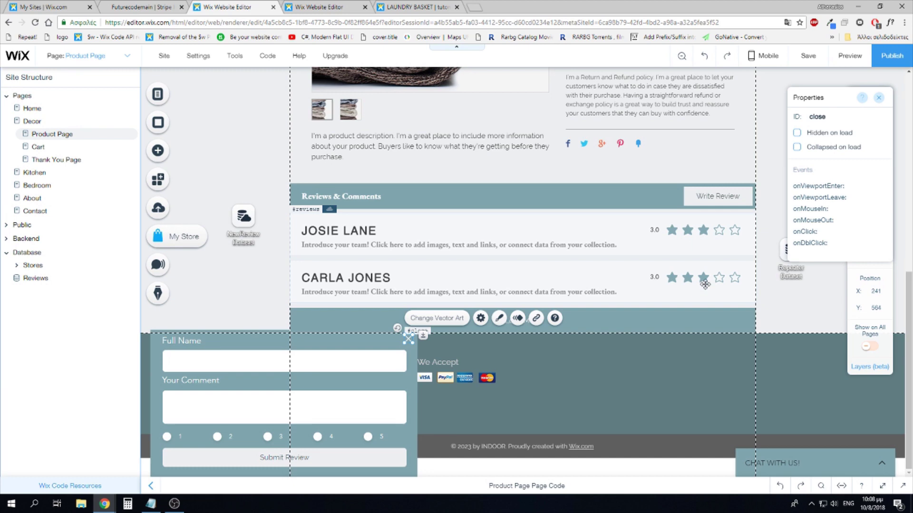
# Scroll the canvas up to the INDOOR header and the KNITTED THROW product at 39.00 €.
pyautogui.scroll(2, 703, 286)
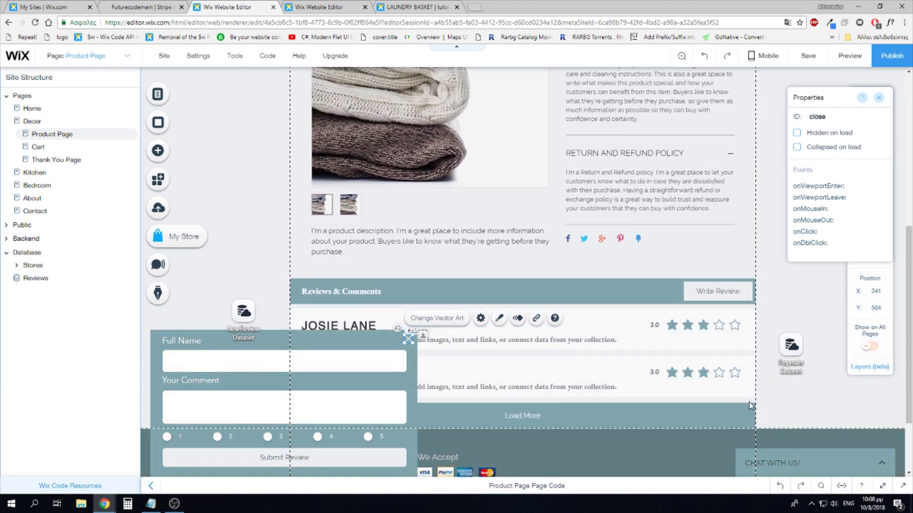
pyautogui.scroll(2, 689, 370)
pyautogui.scroll(2, 647, 368)
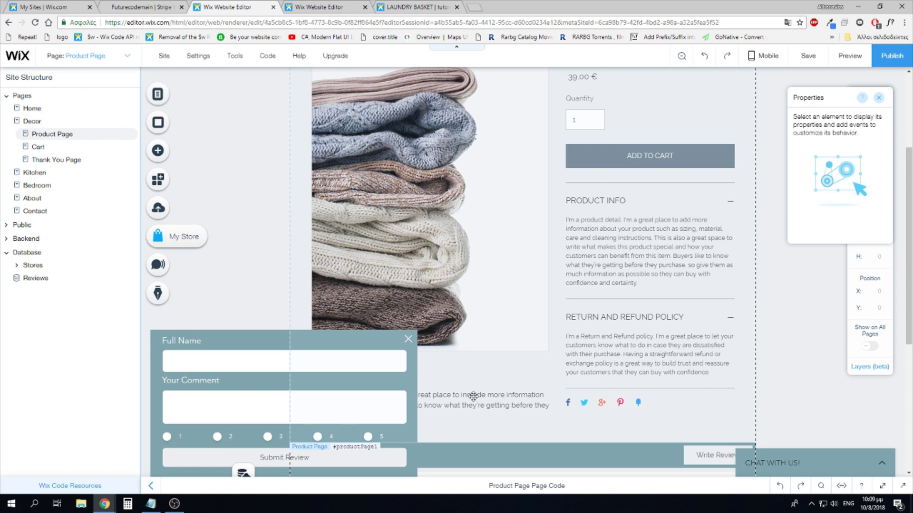
pyautogui.scroll(-3, 542, 335)
pyautogui.scroll(5, 424, 229)
pyautogui.scroll(2, 424, 230)
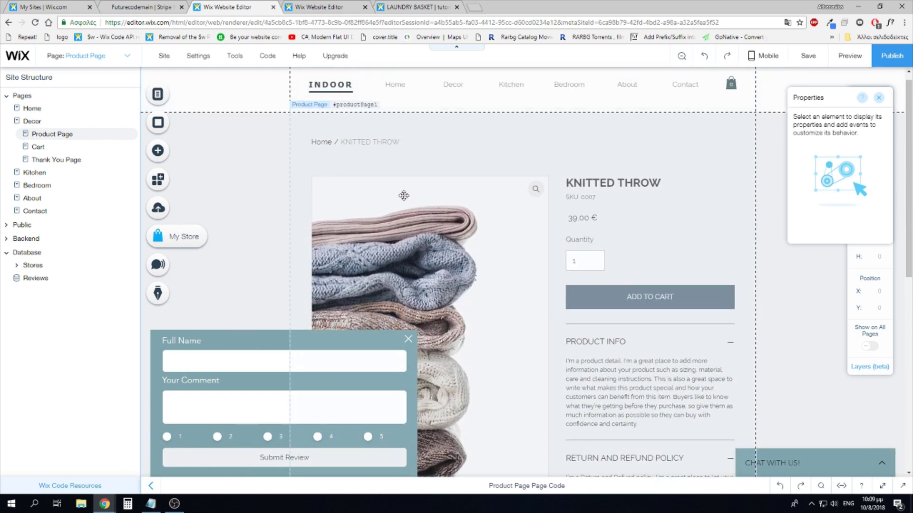